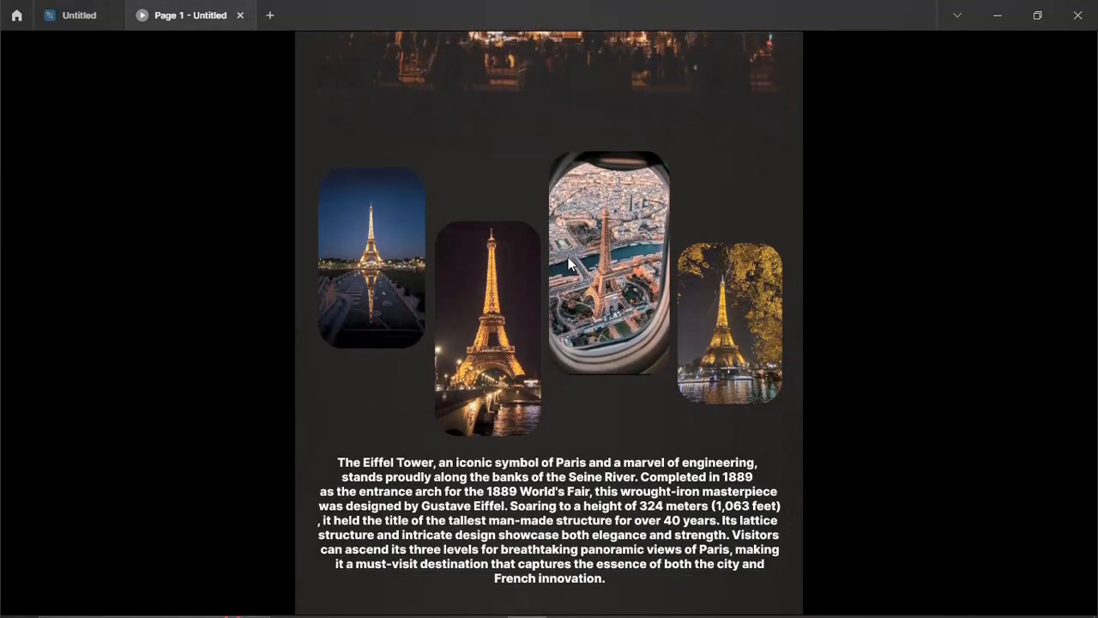
- Close the preview and add a prototype connection from Frame 2 to Frame 3
key(ctrl+w)
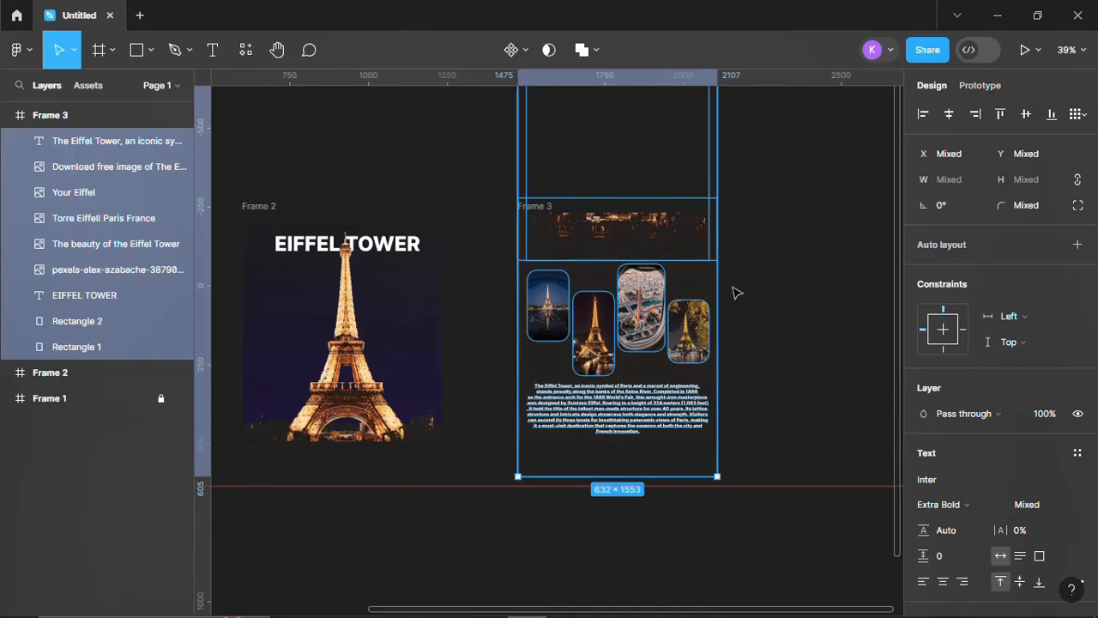
click(373, 563)
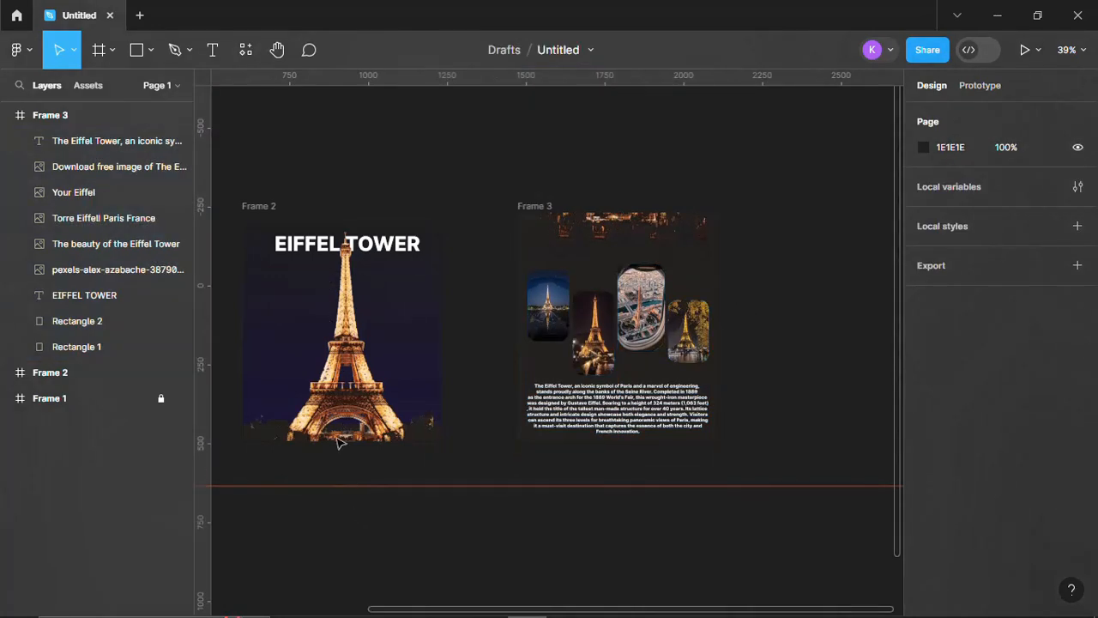
click(249, 225)
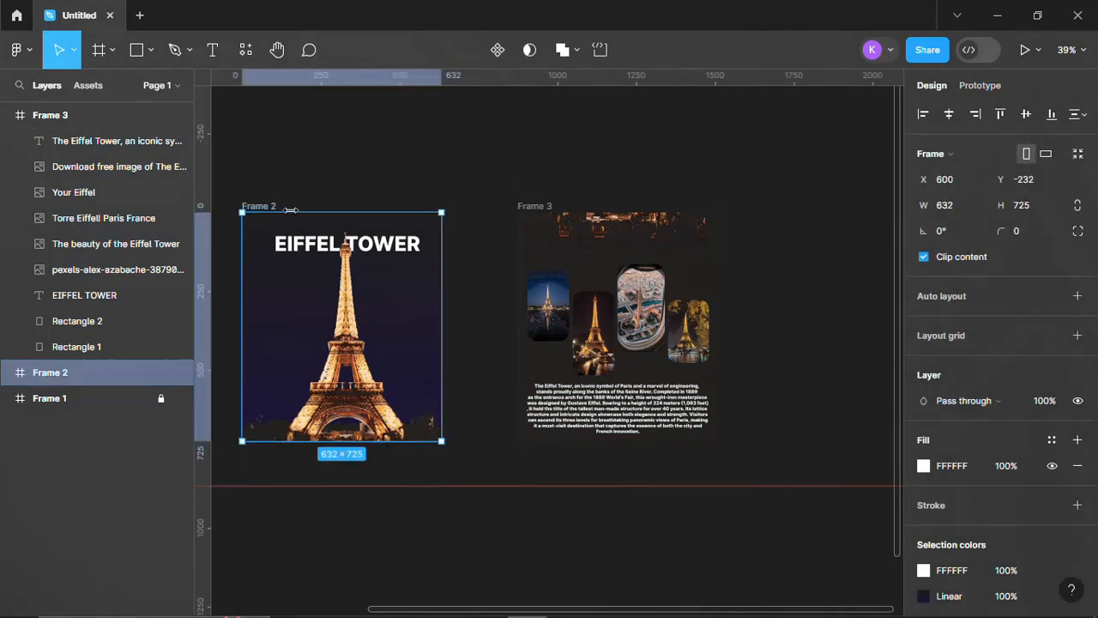
click(989, 87)
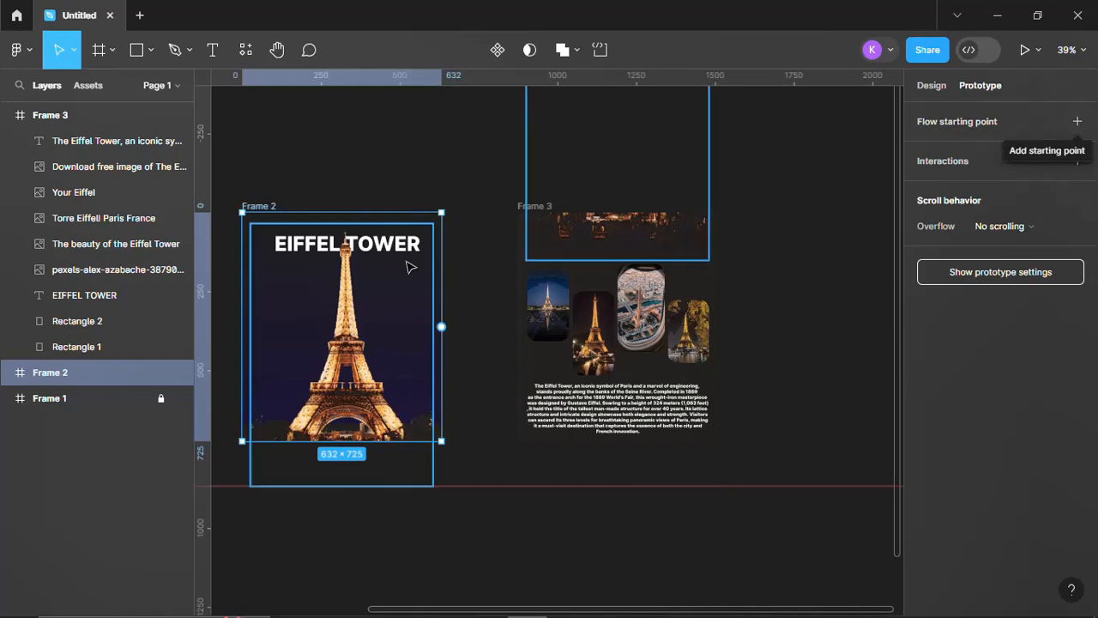
drag(441, 327, 549, 326)
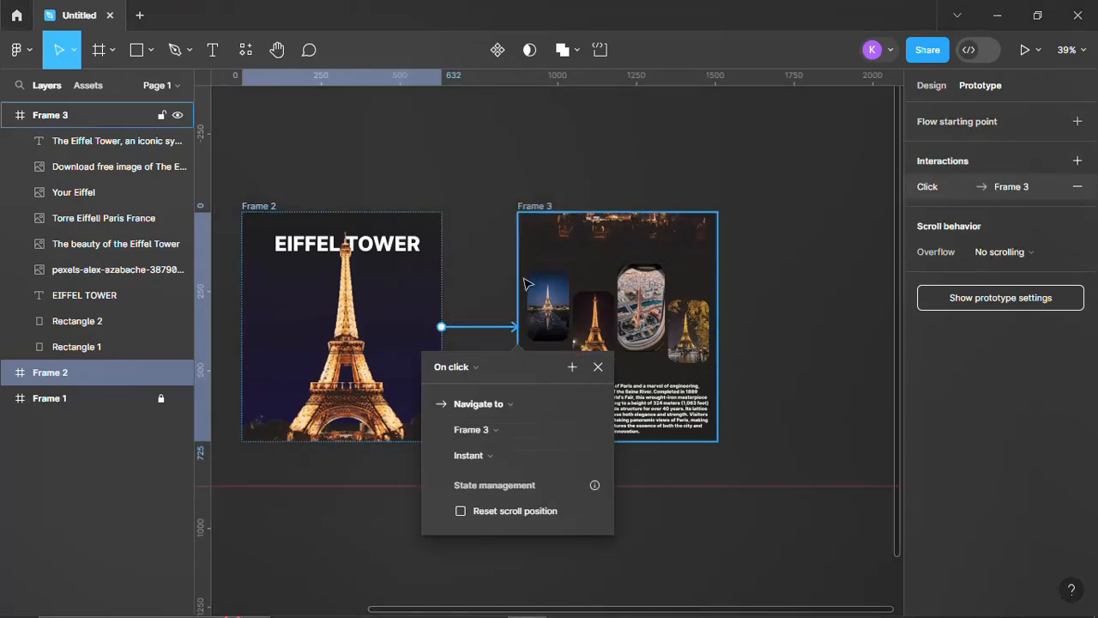
- Set the Frame 2 interaction's trigger to On drag and its animation to Smart animate
click(483, 370)
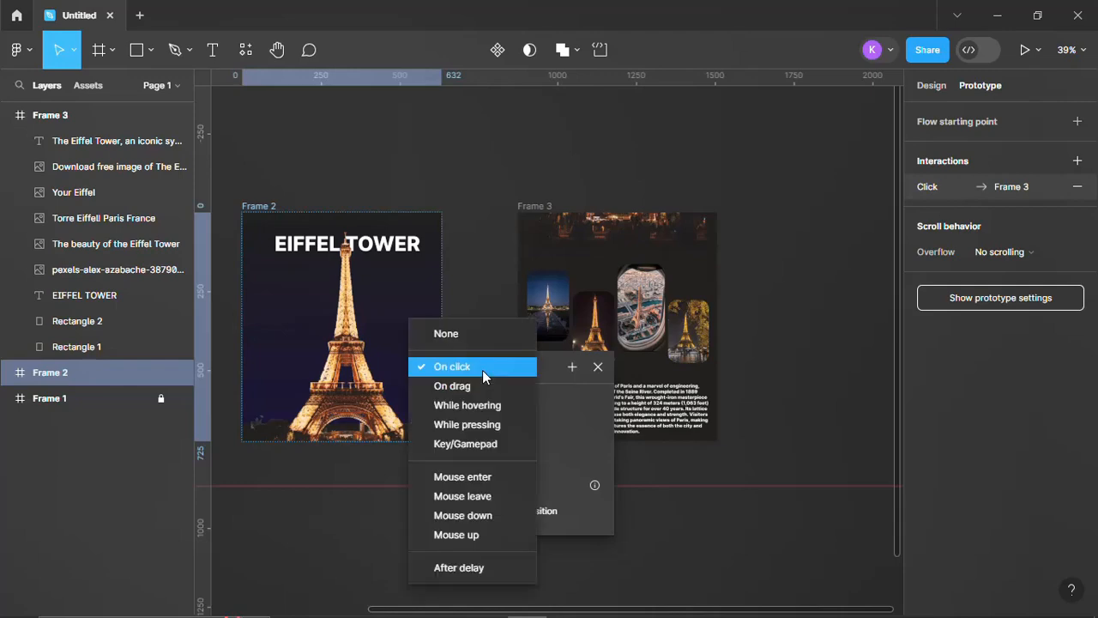
click(464, 390)
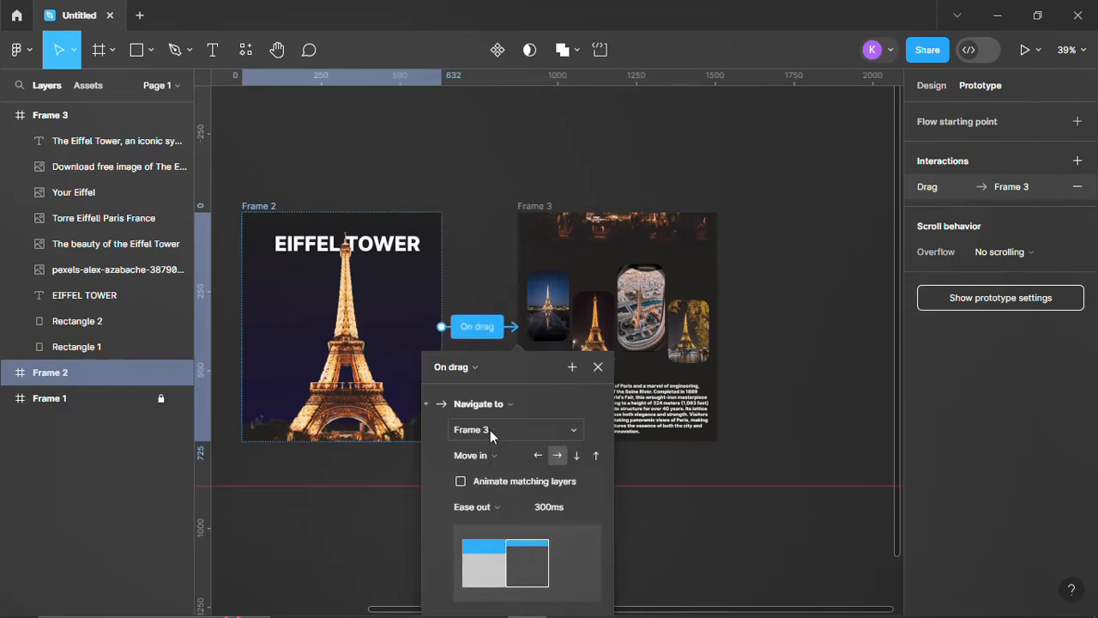
click(492, 455)
click(479, 430)
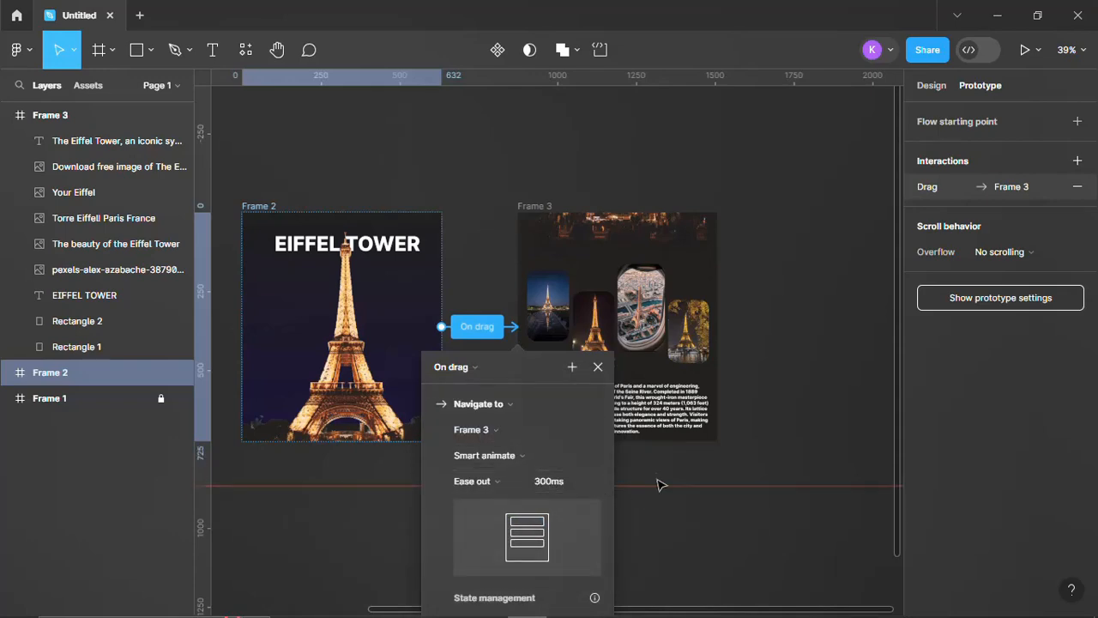
click(812, 176)
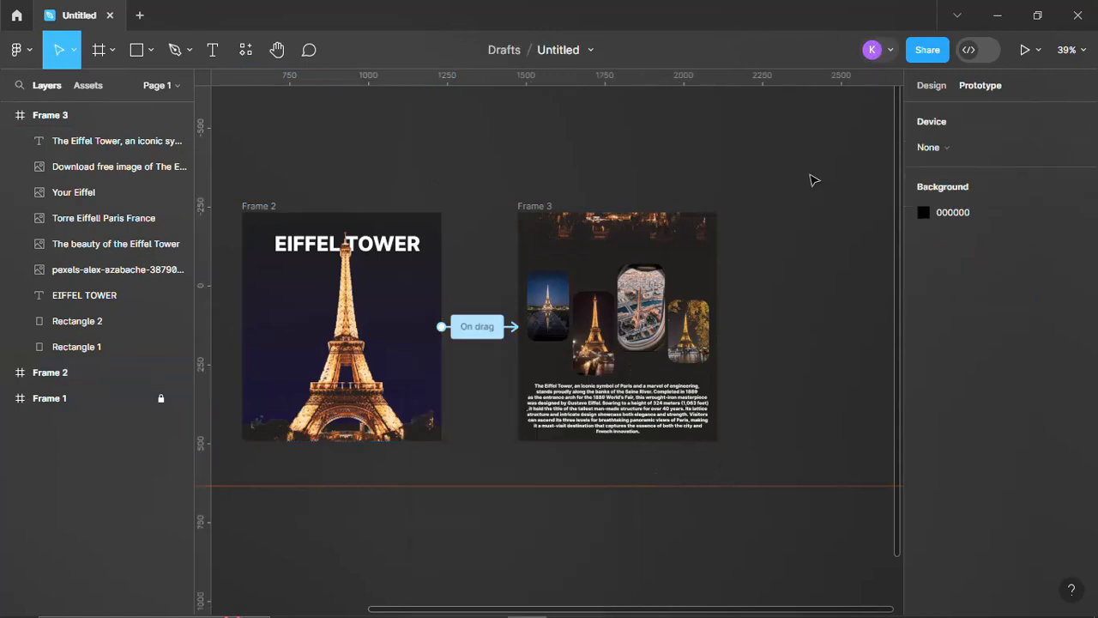
- Start the prototype preview and dismiss the incoming chat notifications
click(1025, 52)
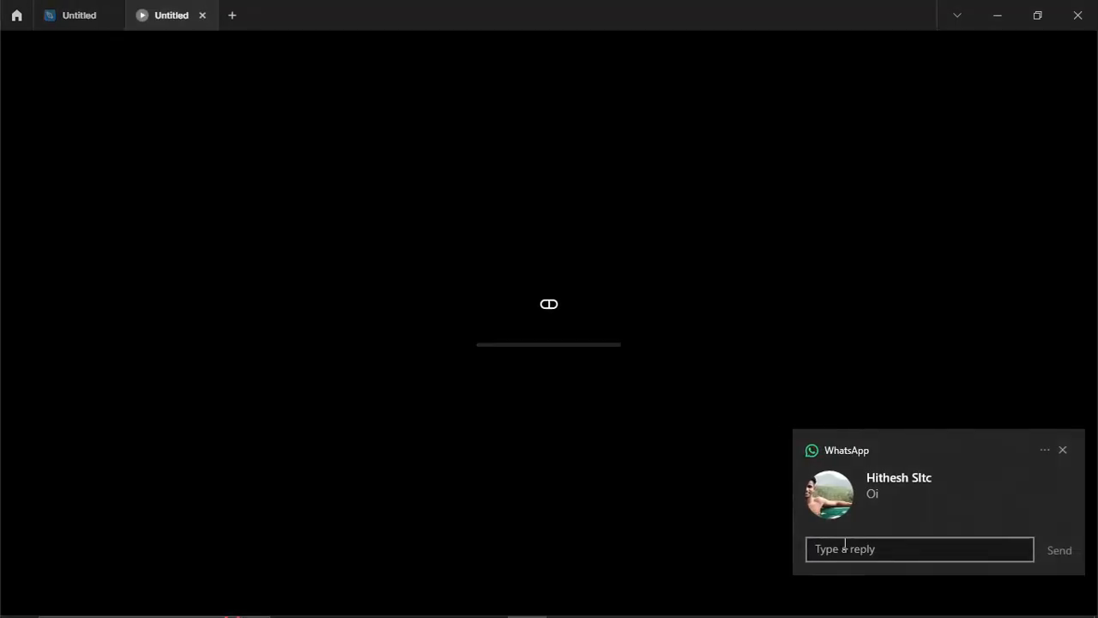
click(861, 552)
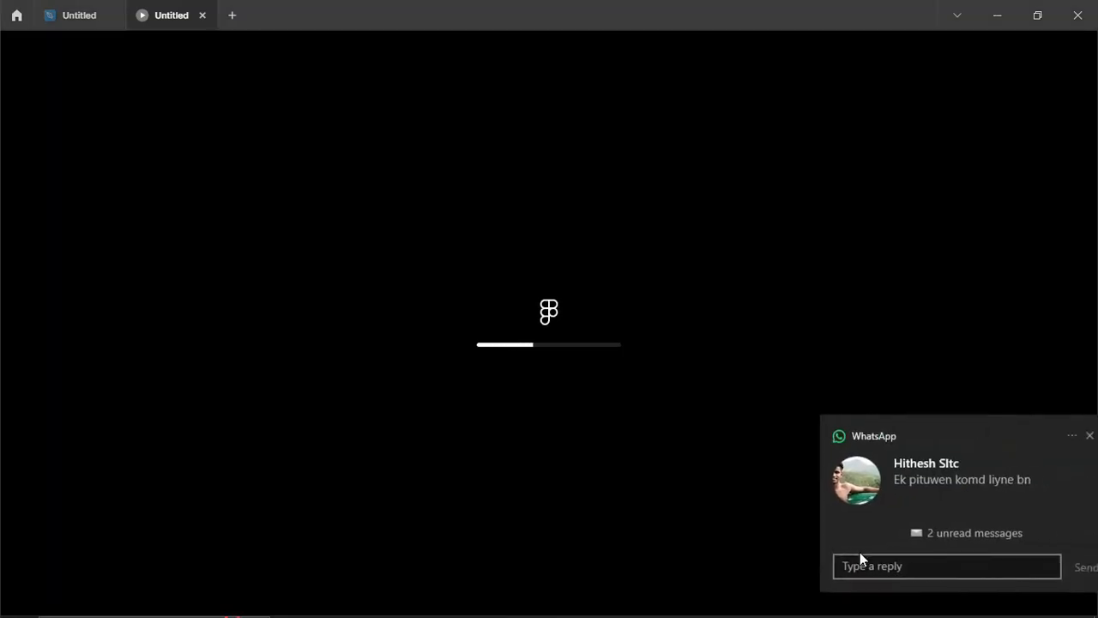
text(oo)
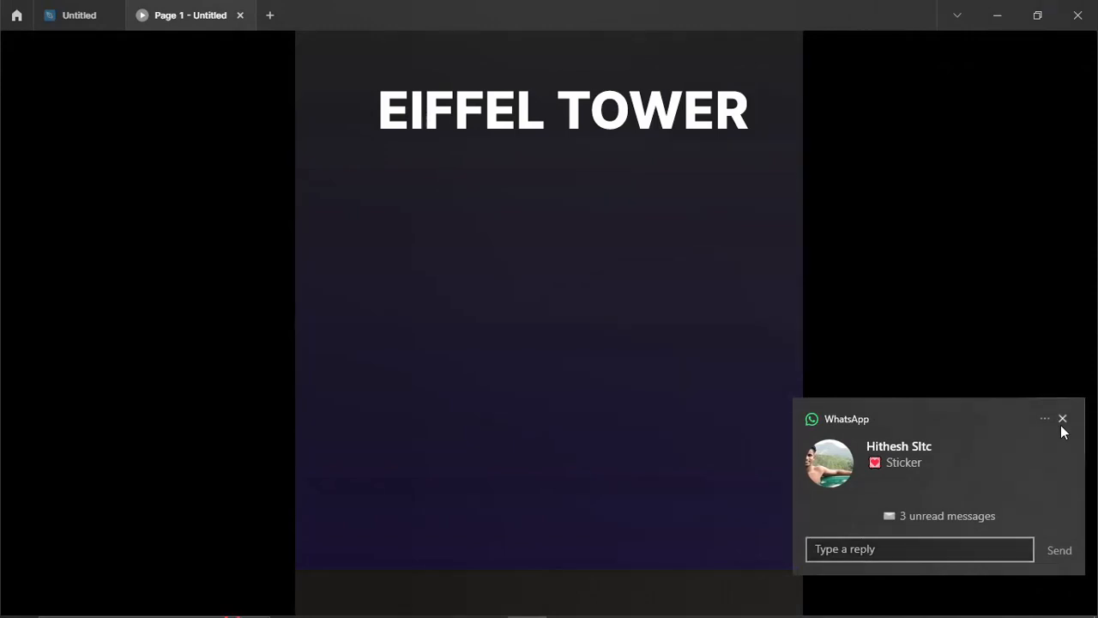
click(1062, 419)
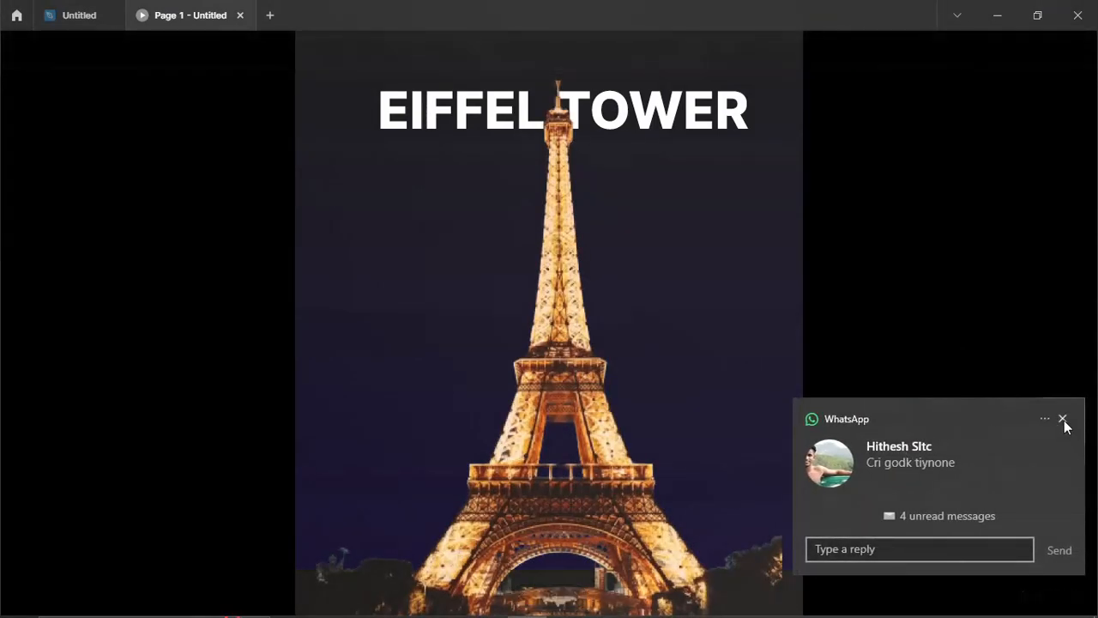
click(1063, 418)
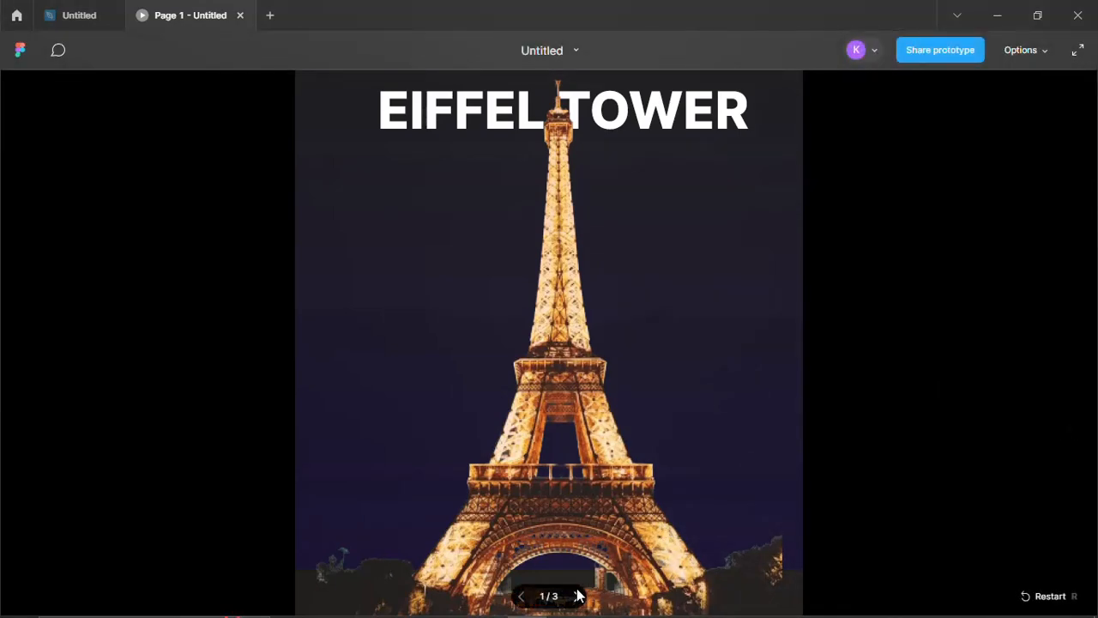
- Advance the preview to Frame 2, test the upward drag transition to Frame 3 and close the preview
click(579, 596)
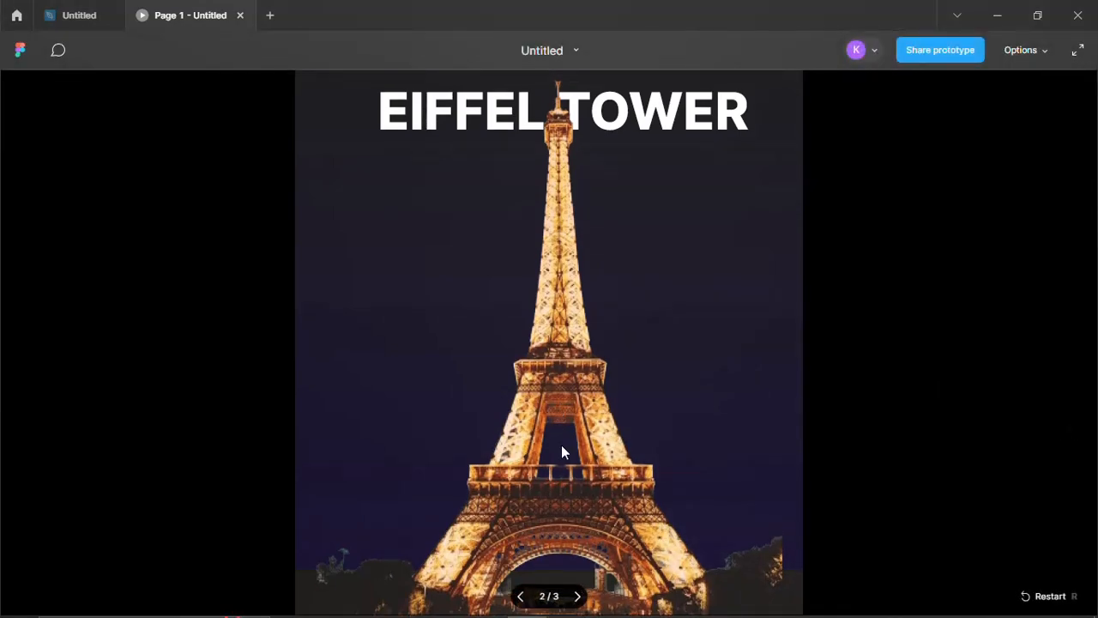
drag(561, 466, 555, 263)
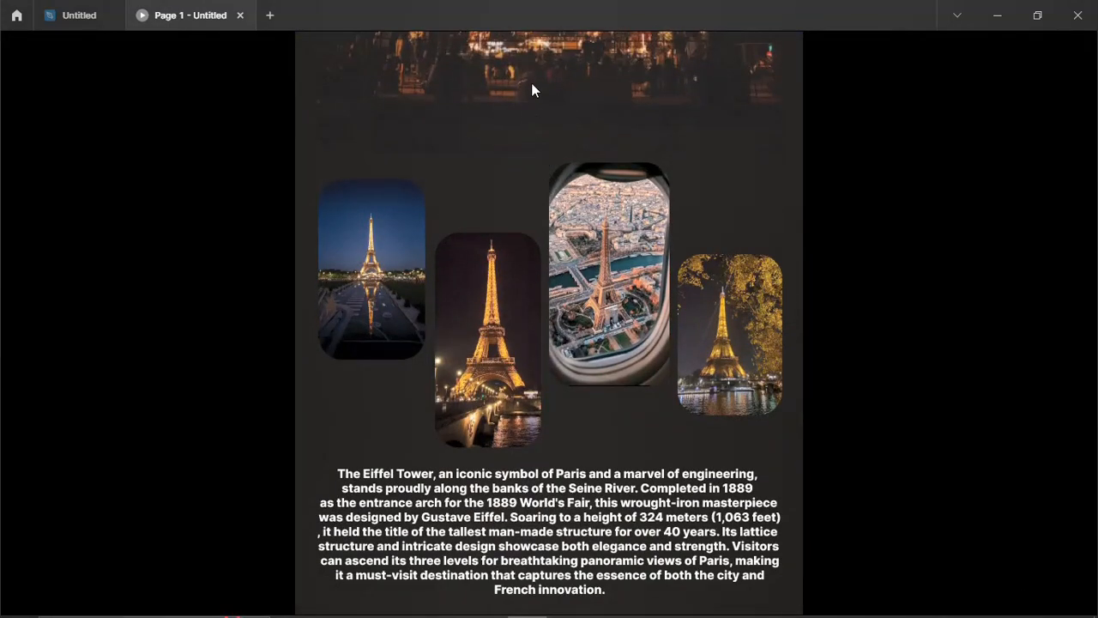
click(240, 14)
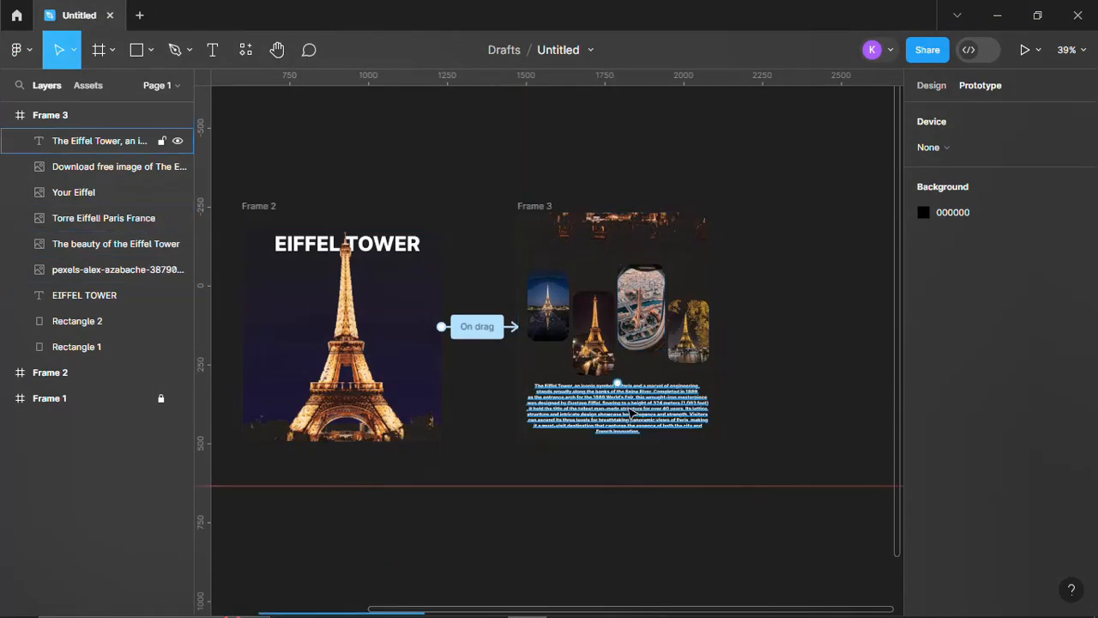
- Hide the locked Frame 1 and open the prototype preview again
click(473, 330)
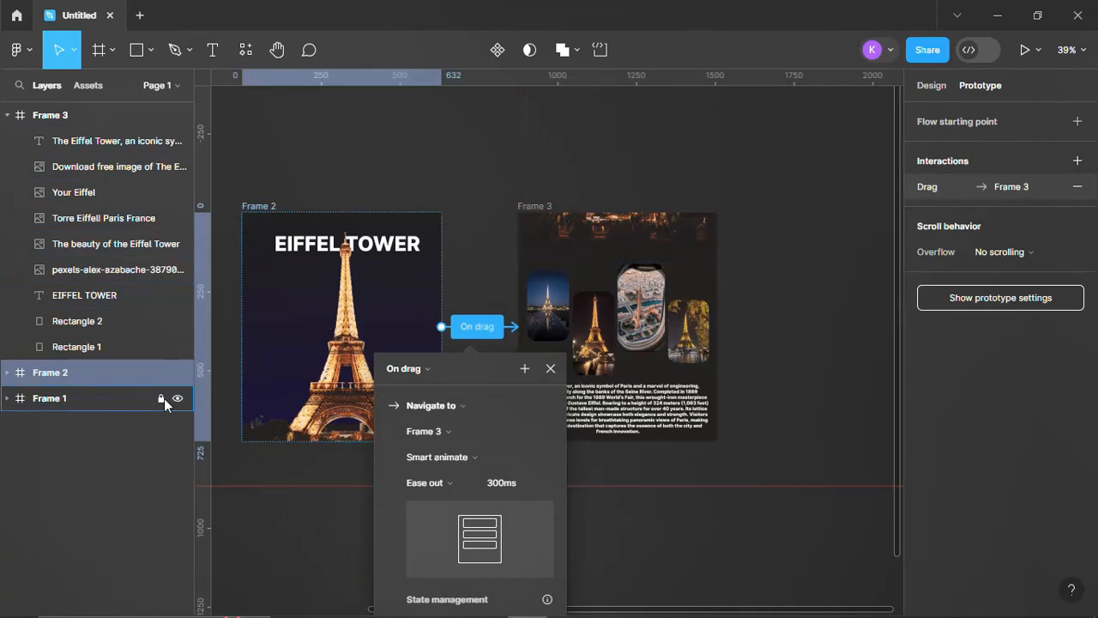
click(177, 399)
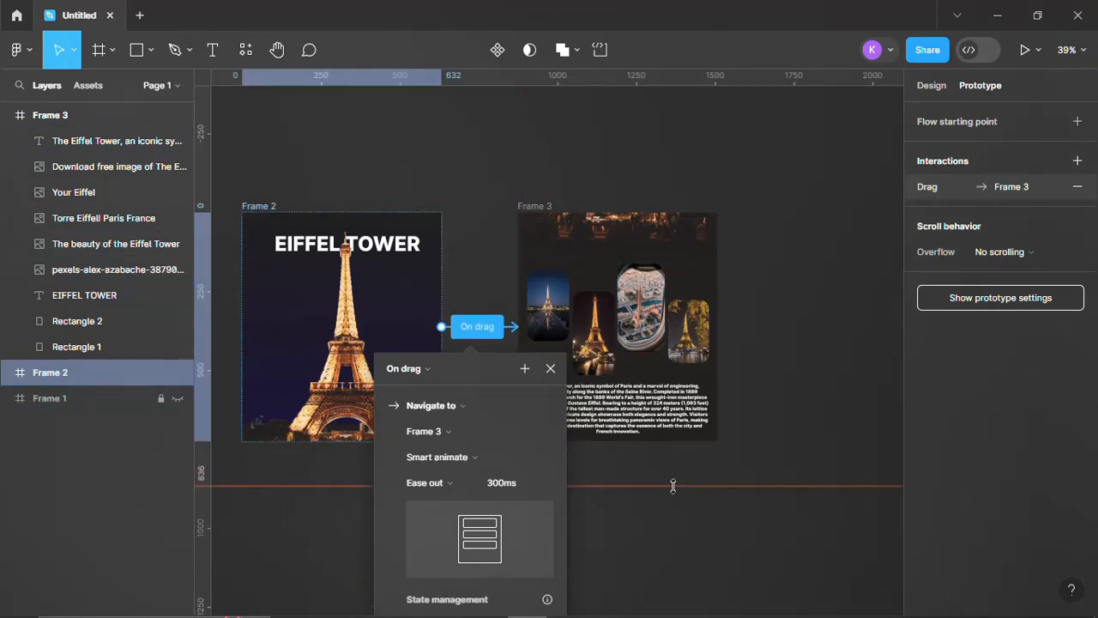
click(1032, 60)
click(1015, 106)
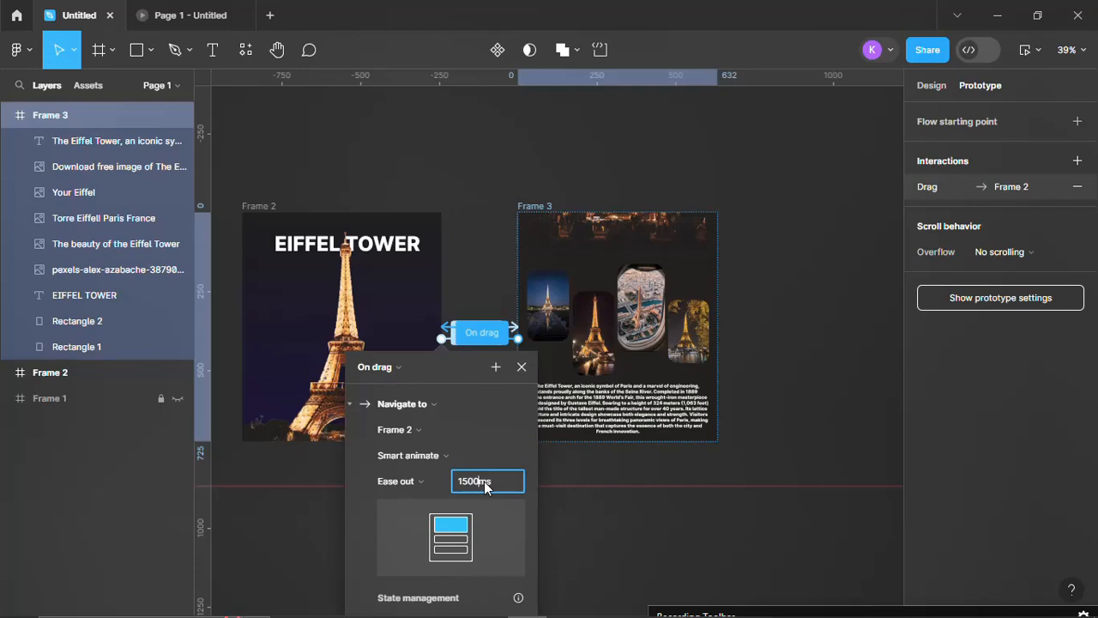
- Apply the 1500 ms Smart animate duration to Frame 3's drag interaction to Frame 2 and close its settings
click(531, 478)
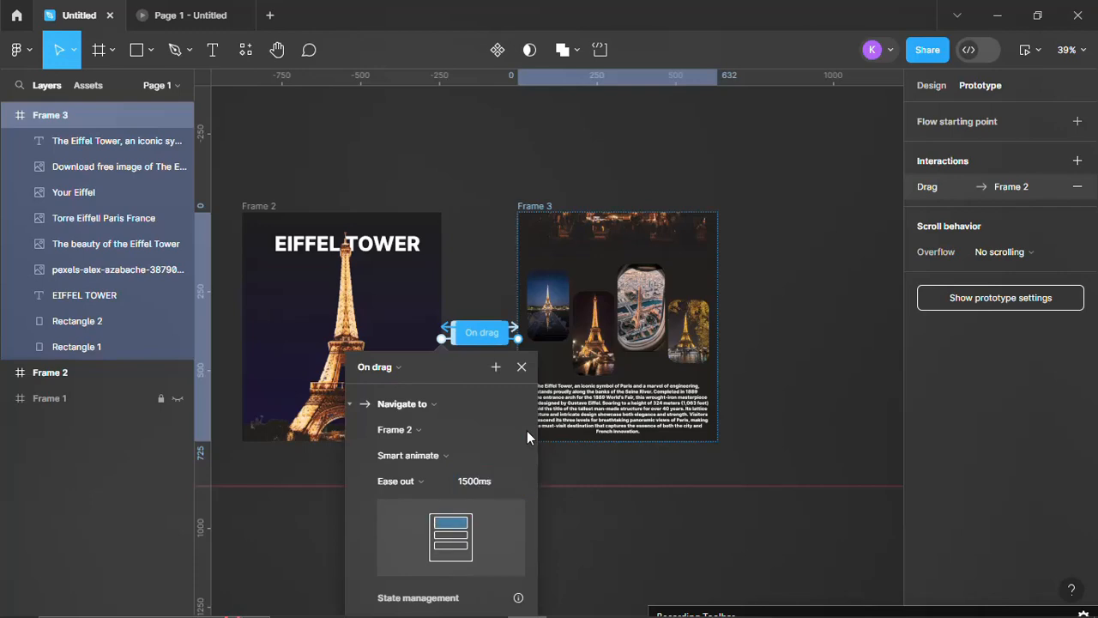
click(521, 368)
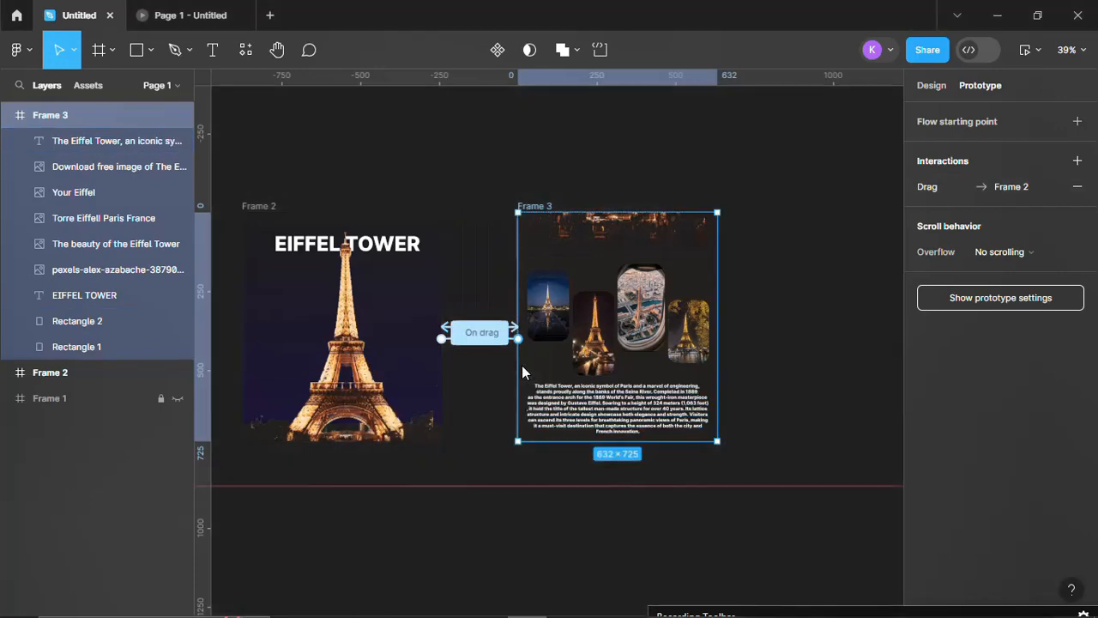
click(469, 292)
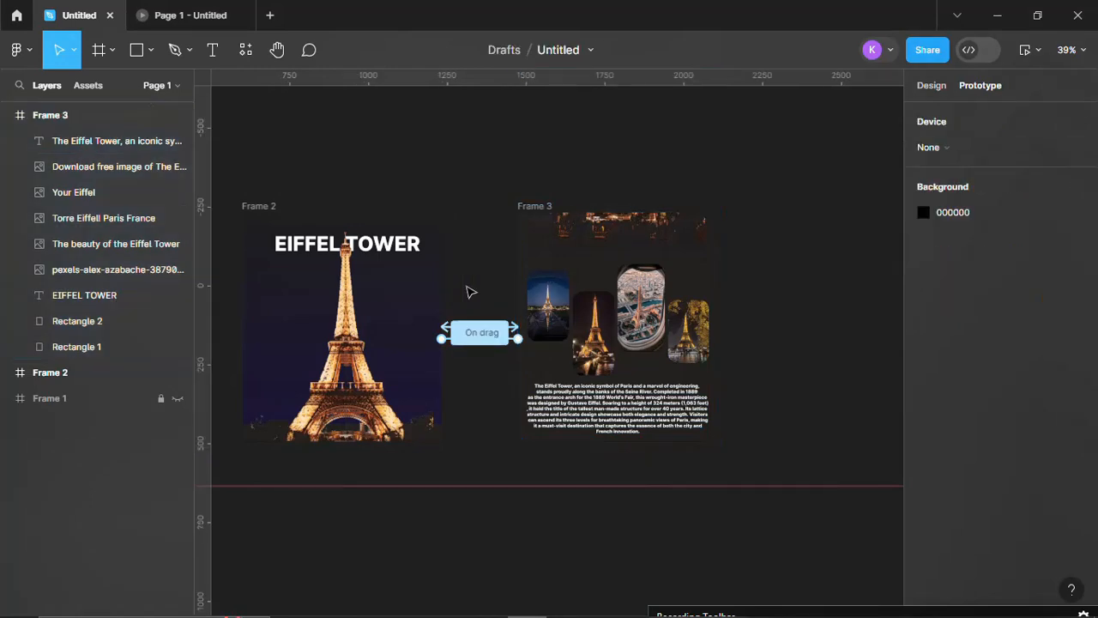
- Set the animation duration of Frame 2's drag interaction to Frame 3 to 1500 ms
click(447, 341)
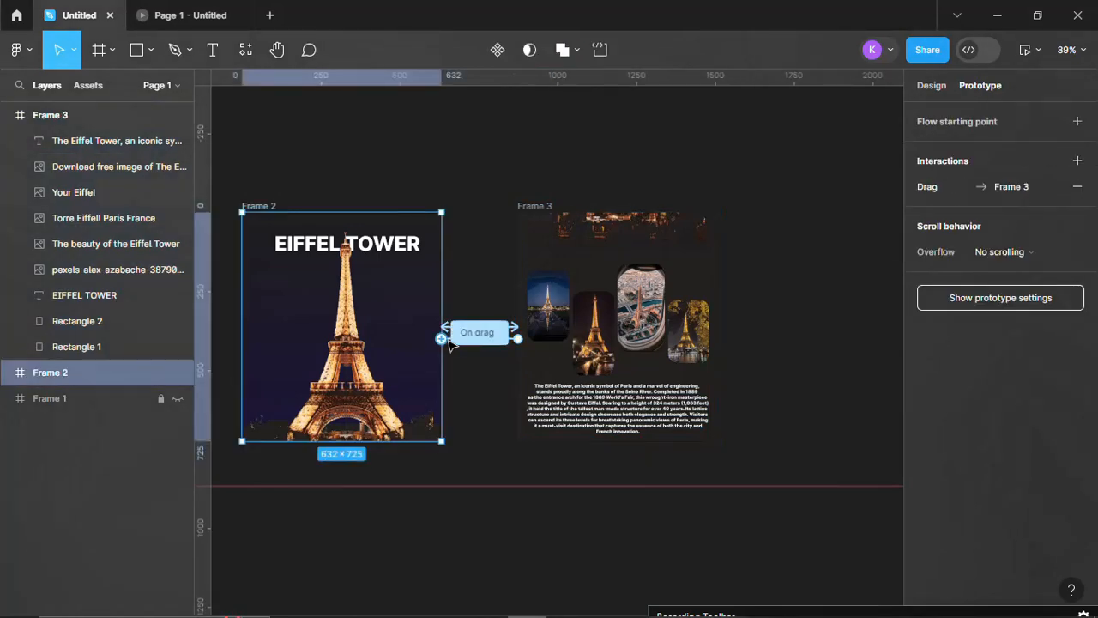
click(477, 333)
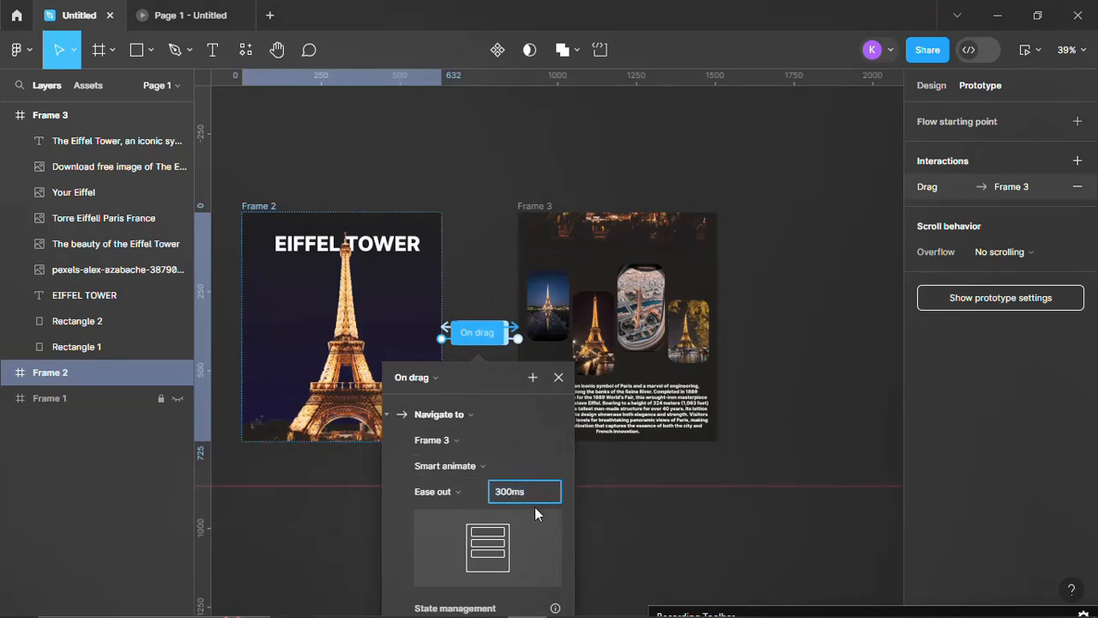
key(BackSpace)
text(15)
- Test the drag transitions between the two frames in both directions in the preview, and return to the design file
click(172, 13)
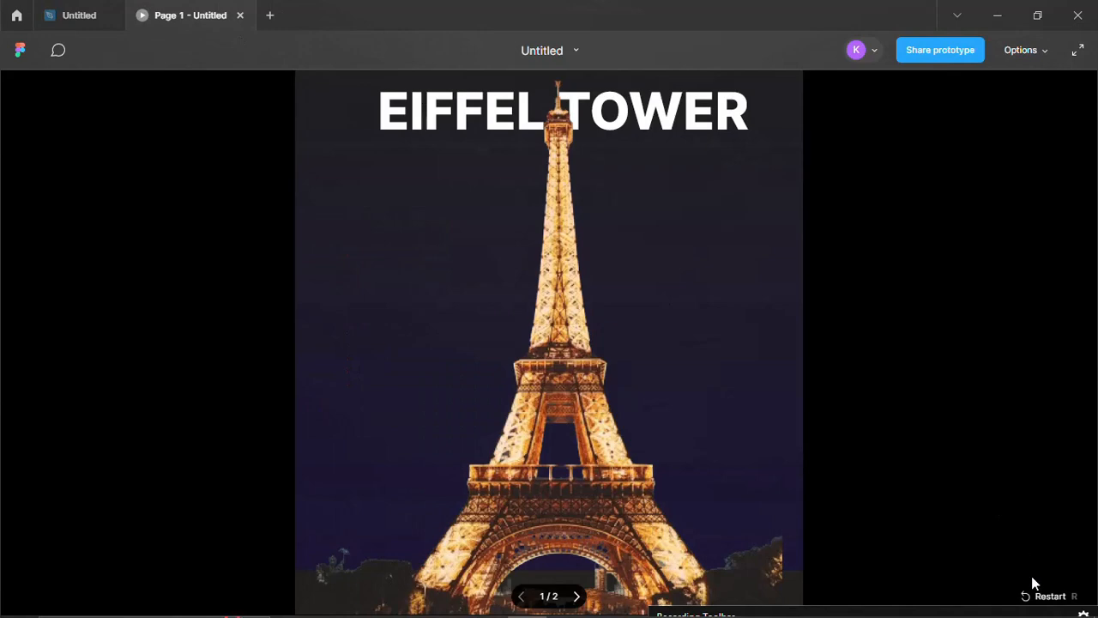
scroll(541, 354, down, 5)
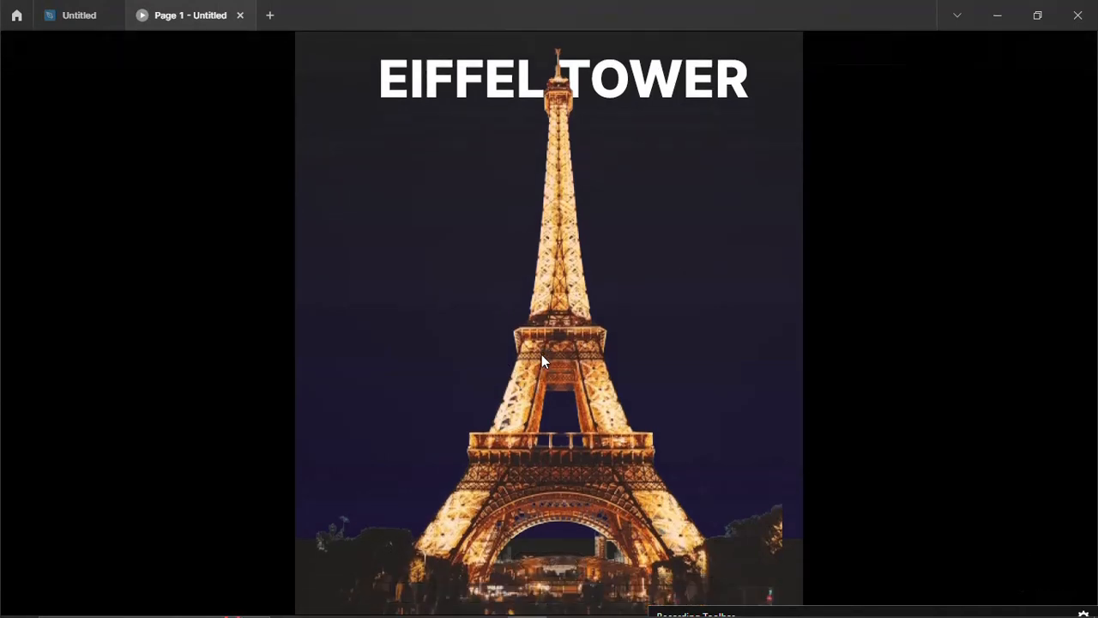
scroll(540, 362, down, 4)
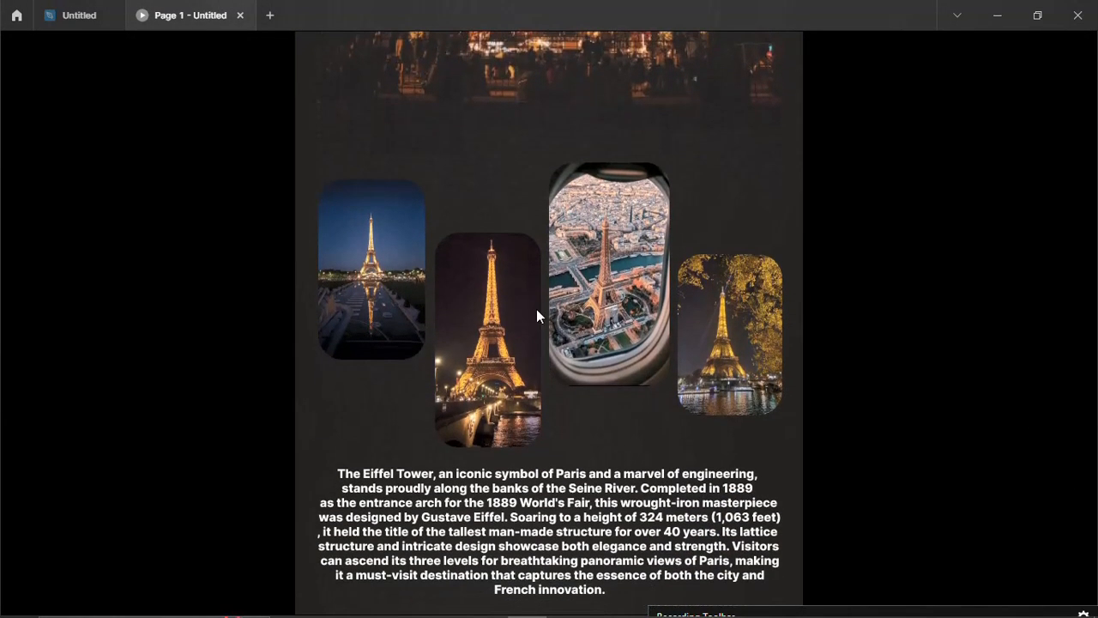
scroll(538, 390, up, 3)
scroll(539, 396, up, 4)
key(ctrl+shift+Tab)
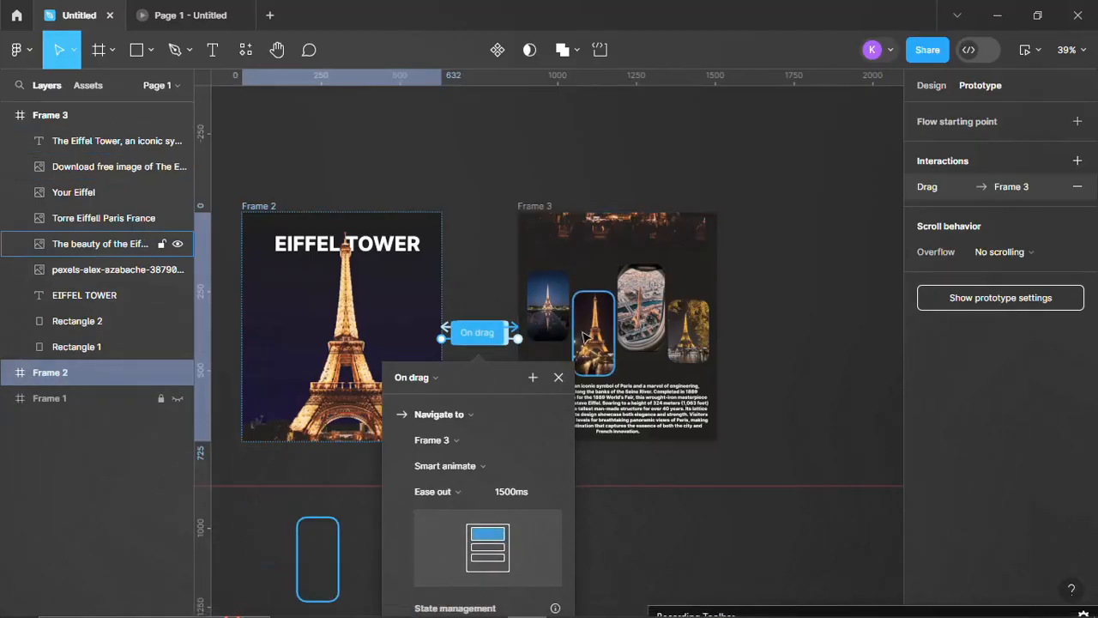
click(562, 377)
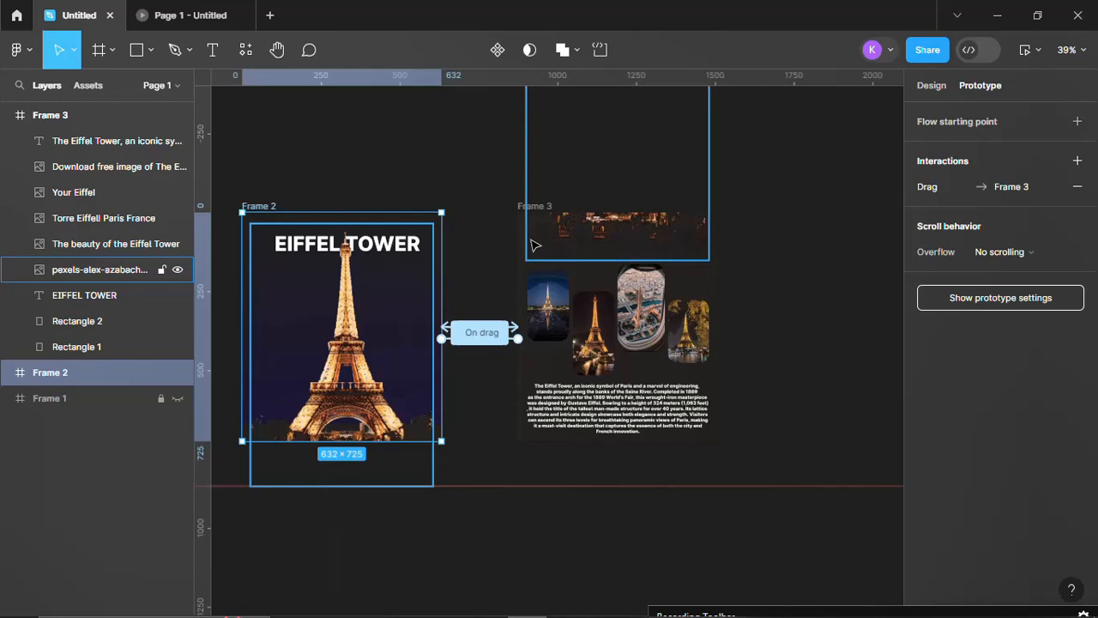
- Select all of Frame 3's layers, from the description text to Rectangle 1, and shift them about 400 px down within the frame
click(54, 119)
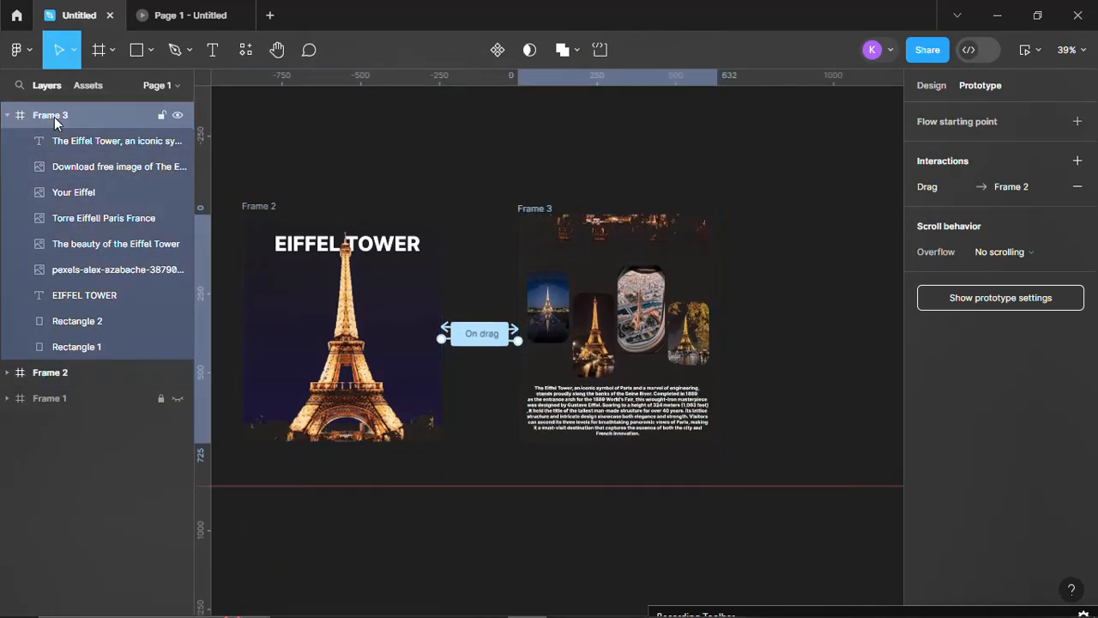
click(62, 139)
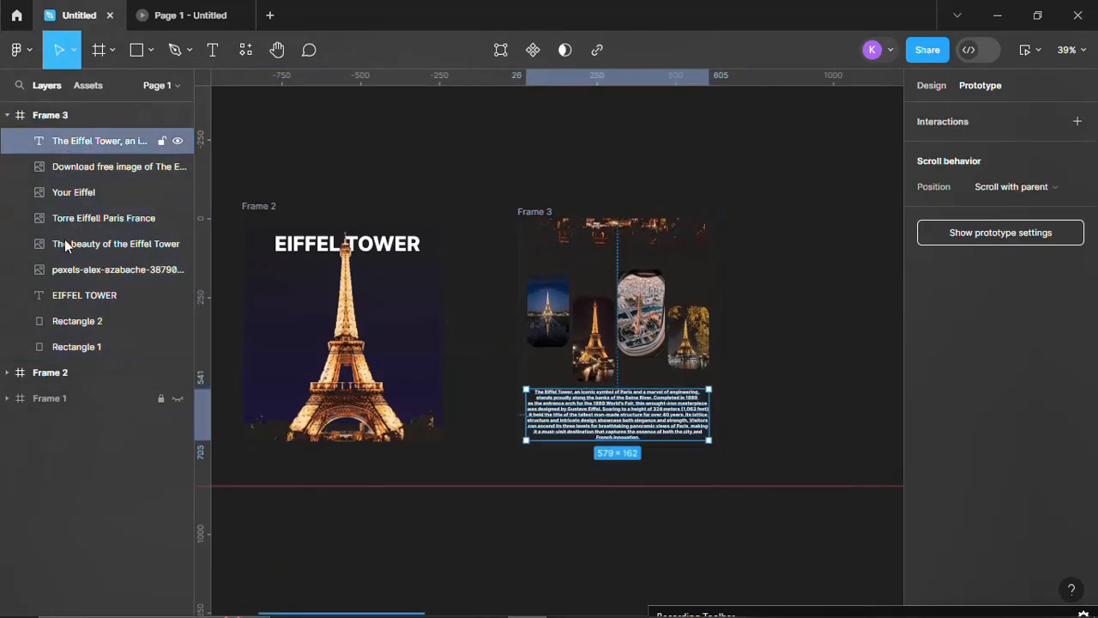
click(75, 347)
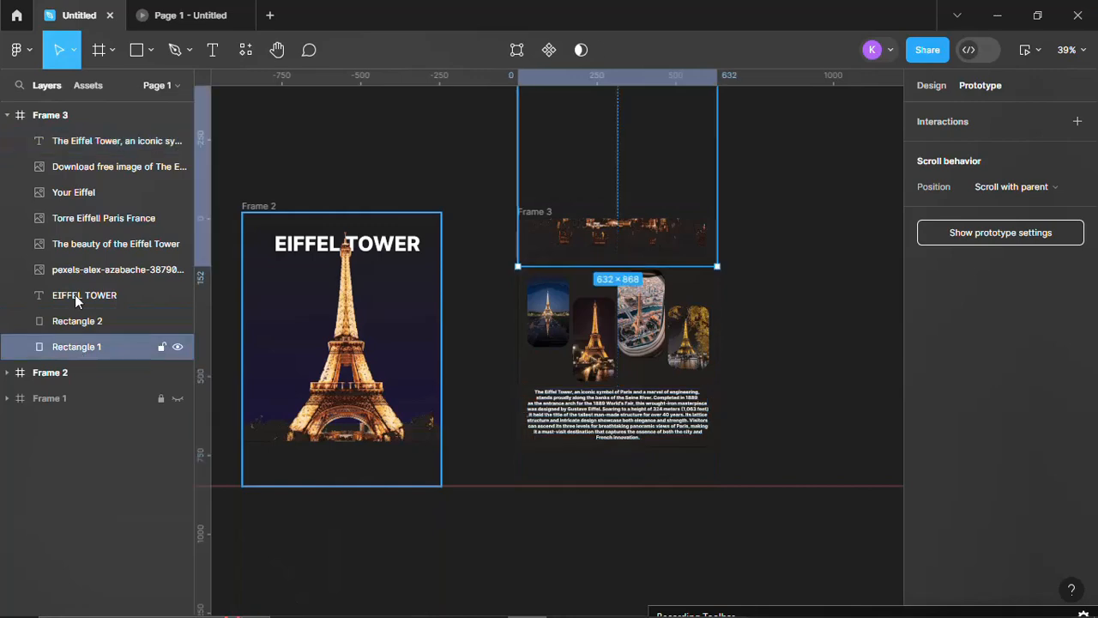
shift+click(76, 154)
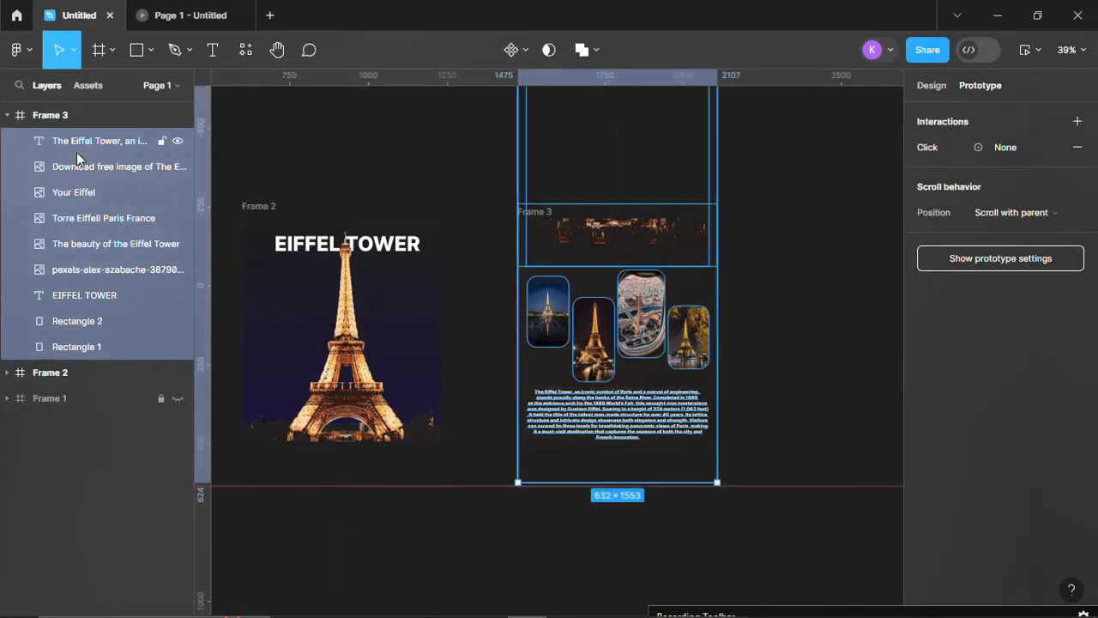
key(Down)
key(Down)
key(Down)
key(Down)
key(Down)
key(Down)
key(Down)
key(Down)
key(Down)
key(Down)
key(Down)
key(Down)
key(Down)
key(Down)
key(Down)
key(Down)
key(Down)
key(Down)
key(Down)
key(Down)
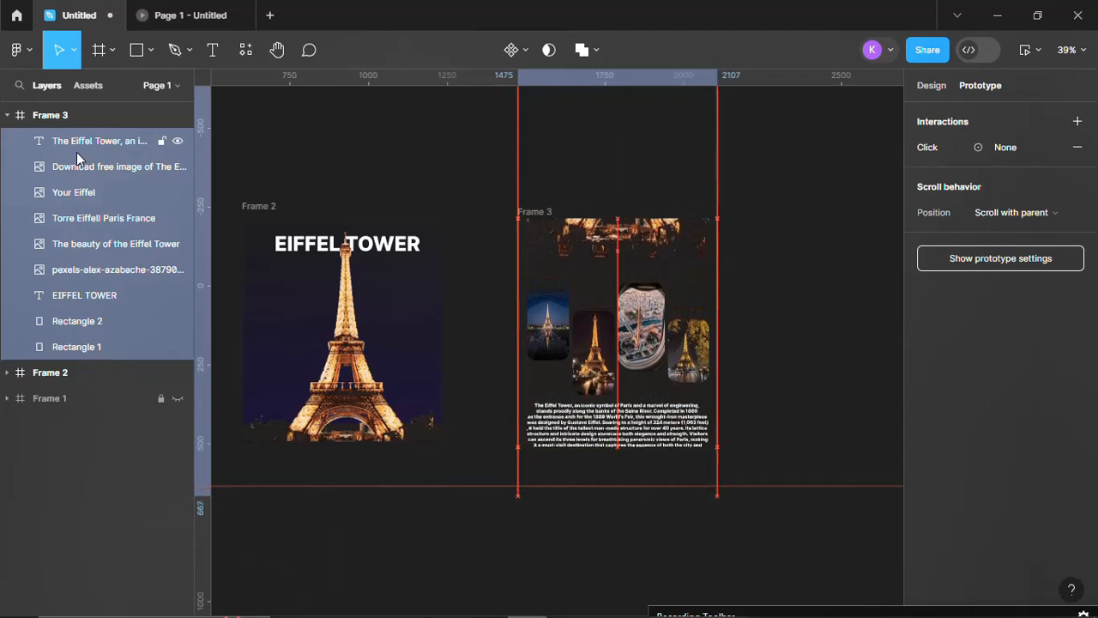
key(Down)
key(Down)
key(Down)
key(Down)
key(Down)
key(Down)
key(Down)
key(Down)
key(Down)
key(Down)
key(Down)
key(Down)
key(Down)
key(Down)
key(Down)
key(Down)
key(Down)
key(Down)
key(Down)
key(Down)
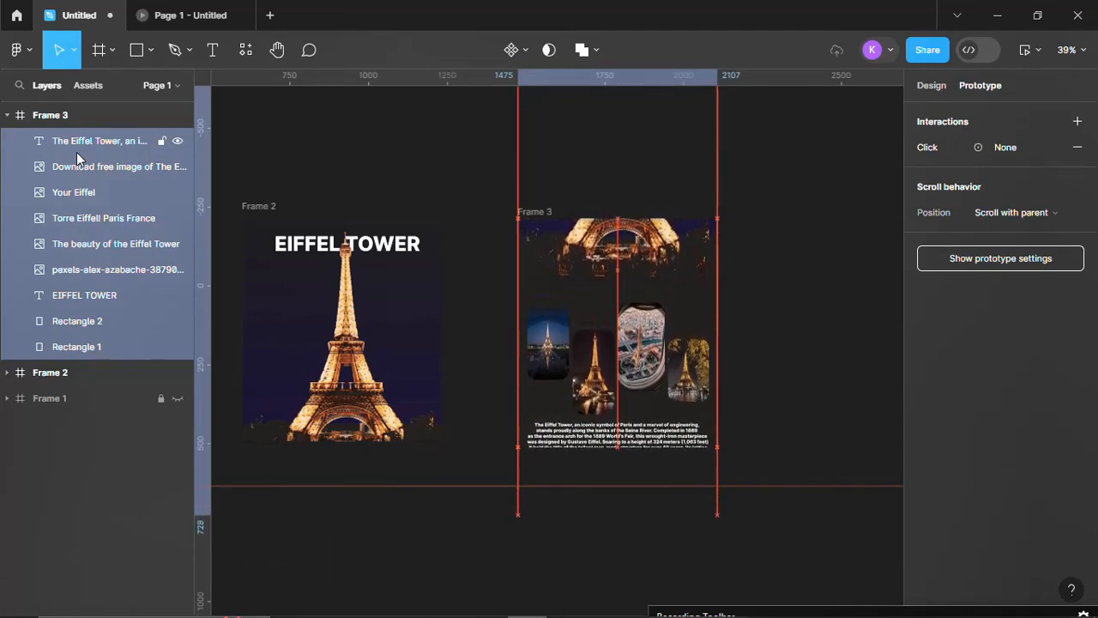
key(Down)
key(Down)
key(Down)
key(Down)
key(Down)
key(Down)
key(Down)
key(Down)
key(Down)
key(Down)
key(Down)
key(Down)
key(Down)
key(Down)
key(Down)
key(Down)
key(Down)
key(Down)
key(Down)
key(Down)
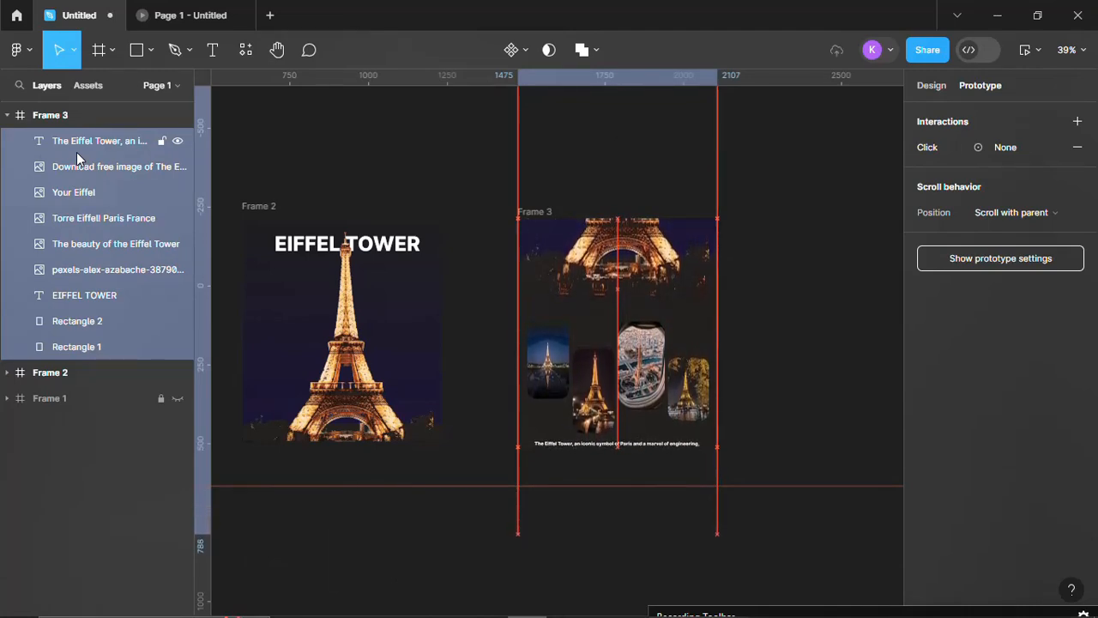
key(Down)
key(Down)
key(Down)
key(Down)
key(Down)
key(Down)
key(Down)
key(Down)
key(Down)
key(Down)
key(Down)
key(Down)
key(Down)
key(Down)
key(Down)
key(Down)
key(Down)
key(Down)
key(Down)
key(Down)
key(Down)
key(Down)
key(Down)
key(Down)
key(Down)
key(Down)
key(Down)
key(Down)
key(Down)
key(Down)
key(Down)
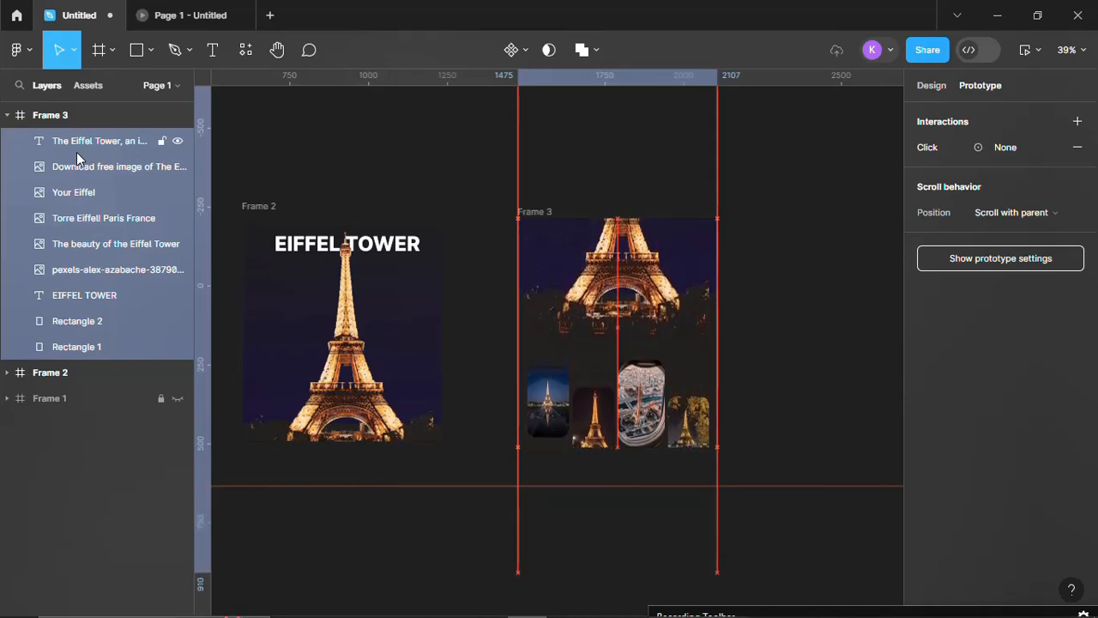
key(Down)
key(Down)
key(Down)
key(Down)
key(Down)
key(Down)
key(Down)
key(Down)
key(Down)
key(Down)
key(Down)
key(Down)
key(Down)
key(Down)
key(Down)
key(Down)
key(Down)
key(Down)
key(Down)
key(Down)
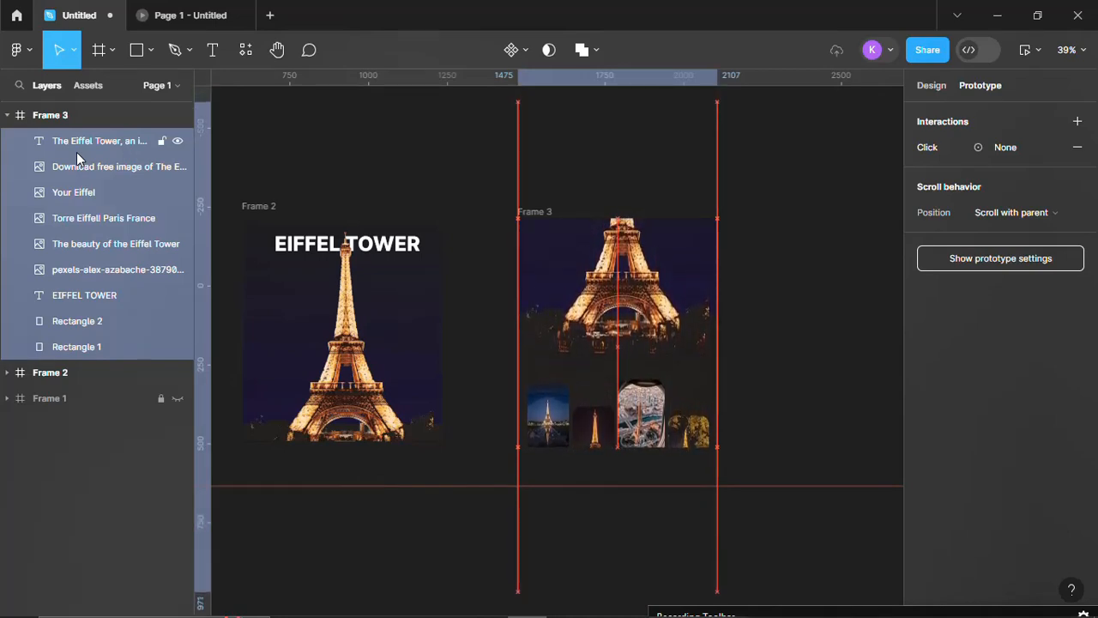
key(Down)
key(Down)
key(Down)
key(Down)
key(Down)
key(Down)
key(Down)
key(Down)
key(Down)
key(Down)
key(Down)
key(Down)
key(Down)
key(Down)
key(Down)
key(Down)
key(Down)
key(Down)
key(Down)
key(Down)
key(Down)
key(Down)
key(Down)
key(Down)
key(Down)
key(Down)
key(Down)
key(Down)
key(Down)
key(Down)
key(Down)
key(Down)
key(Down)
key(Down)
key(Down)
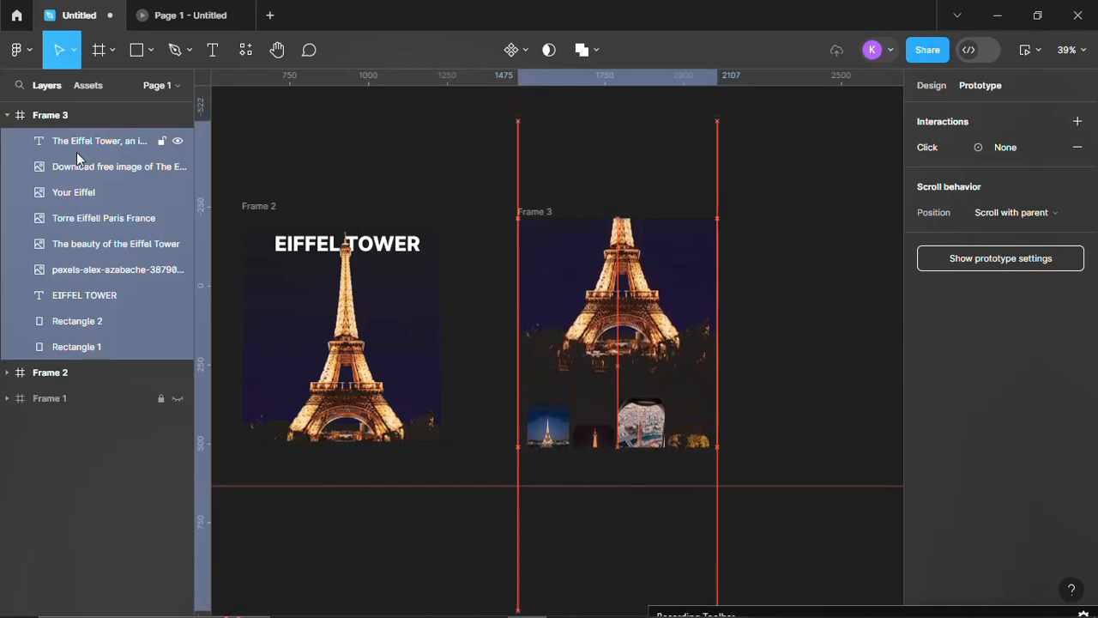
- Shift all of Frame 3's selected layers about 300 px further down so the EIFFEL TOWER heading sits inside the frame
key(Down)
key(Down)
key(Down)
key(Down)
key(Down)
key(Down)
key(Down)
key(Down)
key(Down)
key(Down)
key(Down)
key(Down)
key(Down)
key(Down)
key(Down)
key(Down)
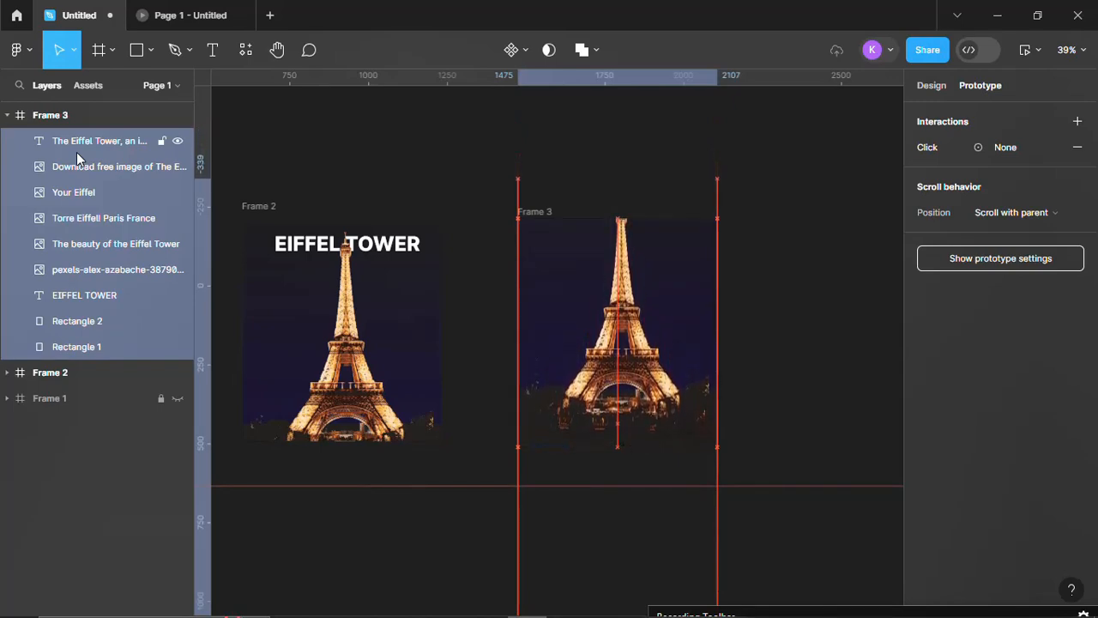
key(Down)
key(Down)
key(Down)
key(Down)
key(Down)
key(Down)
key(Down)
key(Down)
key(Down)
key(Down)
key(Down)
key(Down)
key(Down)
key(Down)
key(Down)
key(Down)
key(Down)
key(Down)
key(Down)
key(Down)
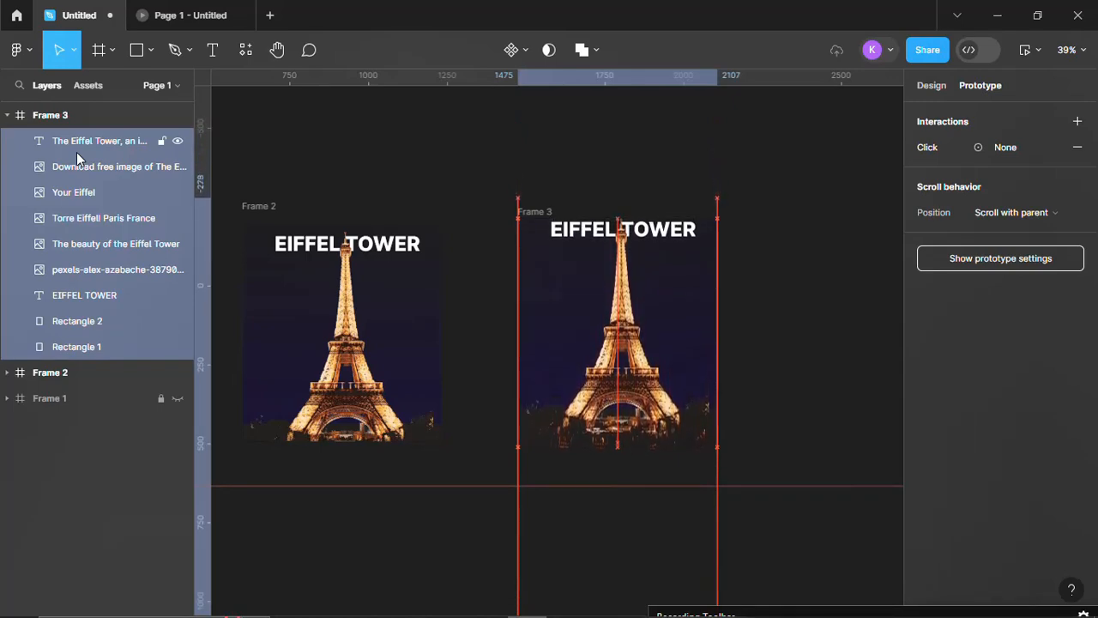
key(Down)
key(Down)
key(Down)
key(Down)
key(Down)
key(Down)
key(Down)
key(Down)
key(Down)
key(Down)
key(Down)
key(Down)
key(Down)
key(Down)
key(Down)
key(Down)
key(Down)
key(Down)
key(Down)
key(Down)
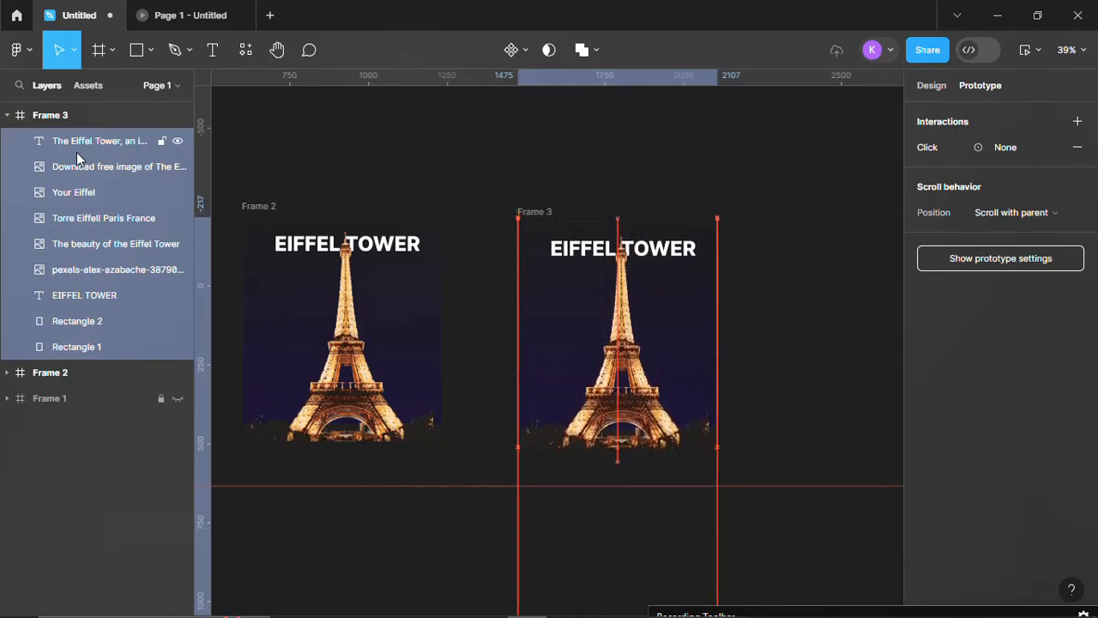
- Nudge Frame 3's selected layers back up about 14 px to align their upper edge with the frame's upper edge
key(Up)
key(Up)
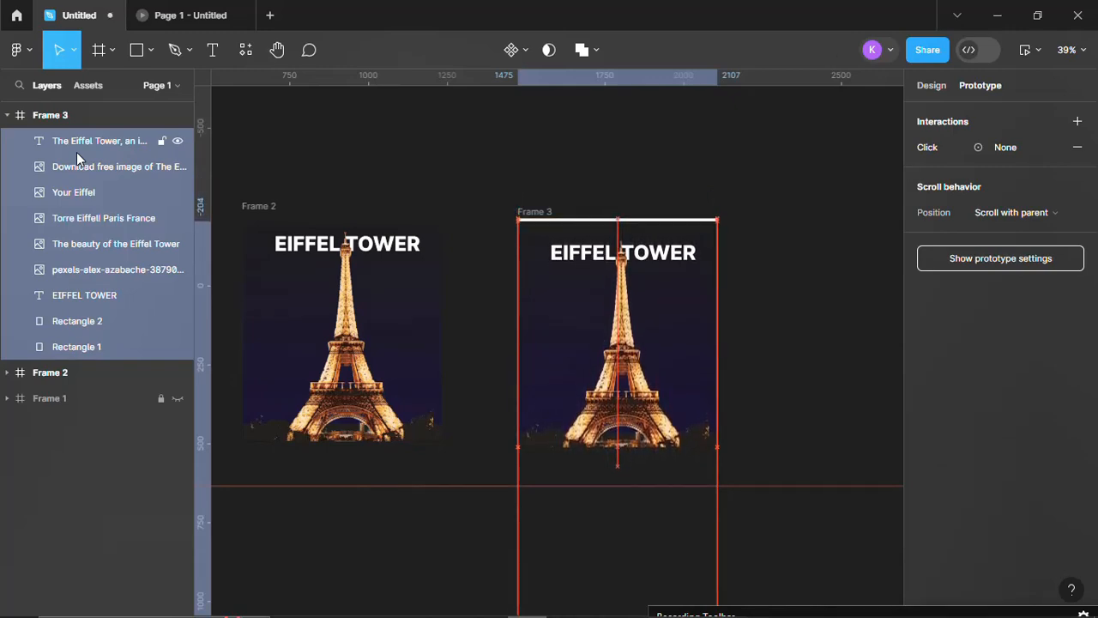
key(Up)
key(Up)
key(Up)
key(Up)
key(Up)
key(Up)
key(Up)
key(Up)
key(Up)
key(Up)
key(Up)
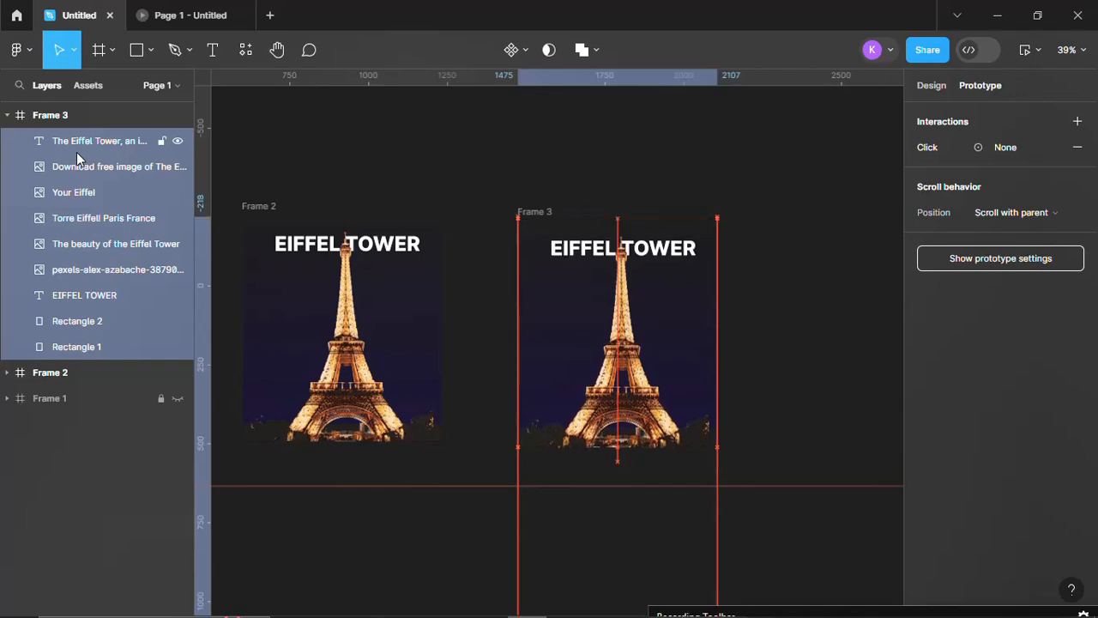
- Lower Frame 3's EIFFEL TOWER heading by about 335 px so it sits behind the middle of the tower
click(606, 257)
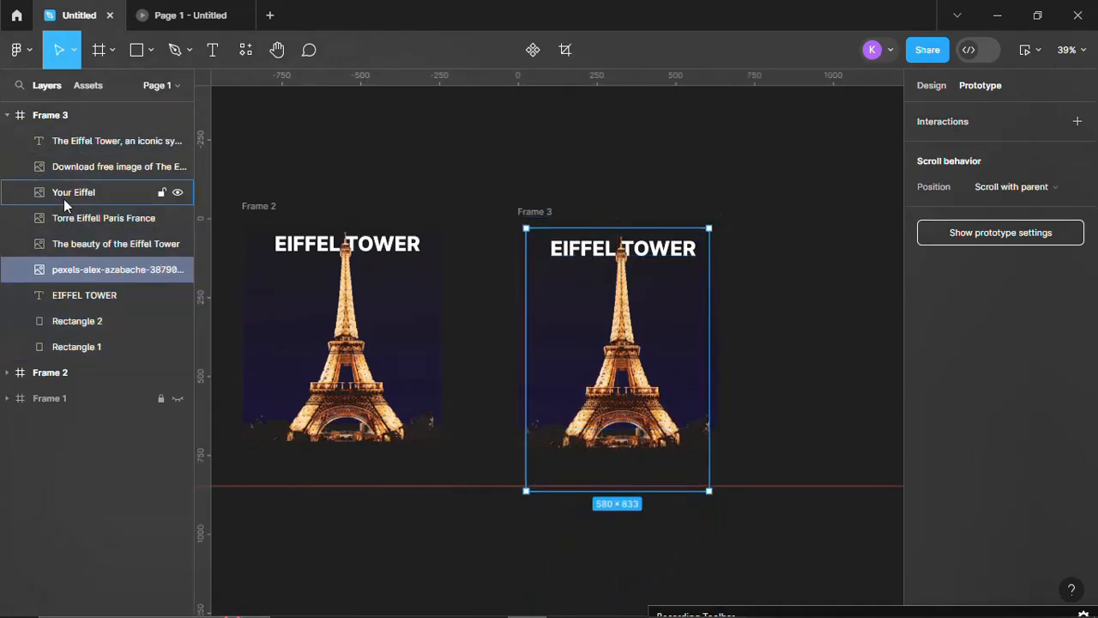
click(76, 295)
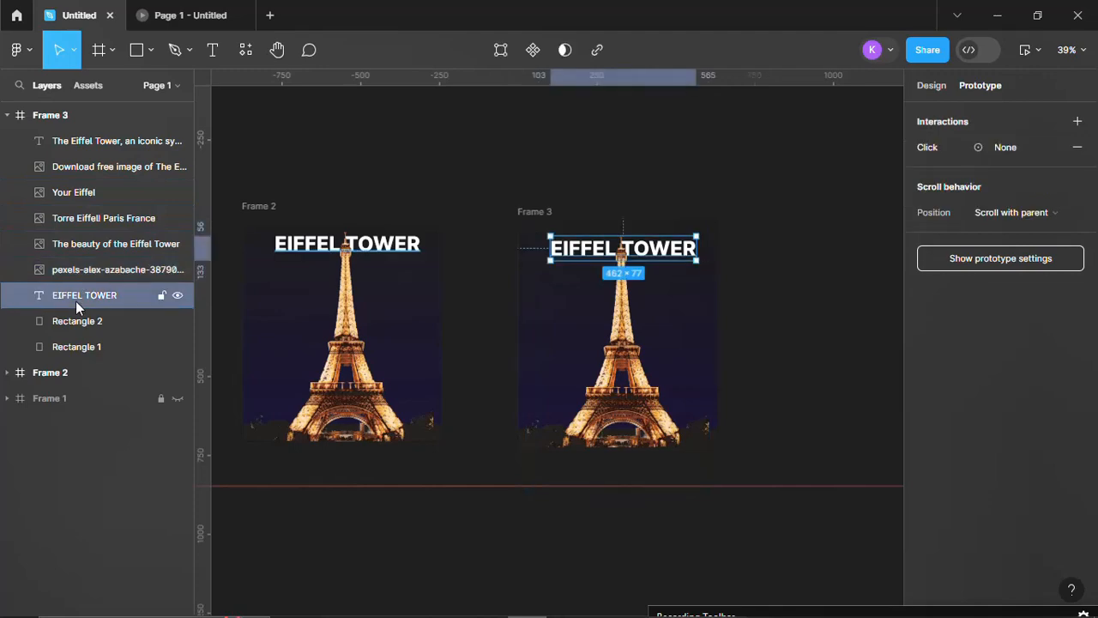
key(Down)
key(Down)
key(Down)
key(Down)
key(Down)
key(Down)
key(Down)
key(Down)
key(Down)
key(Down)
key(Down)
key(Down)
key(Down)
key(Down)
key(Down)
key(Down)
key(Down)
key(Down)
key(Down)
key(Down)
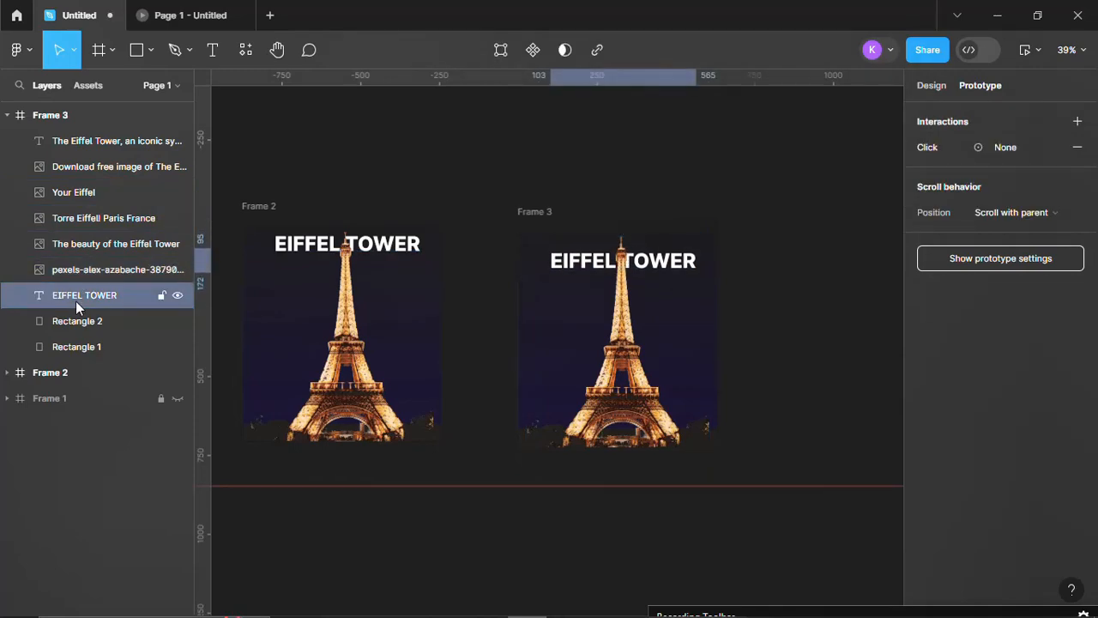
key(Down)
key(Down)
key(Down)
key(Down)
key(Down)
key(Down)
key(Down)
key(Down)
key(Down)
key(Down)
key(Down)
key(Down)
key(Down)
key(Down)
key(Down)
key(Down)
key(Down)
key(Down)
key(Down)
key(Down)
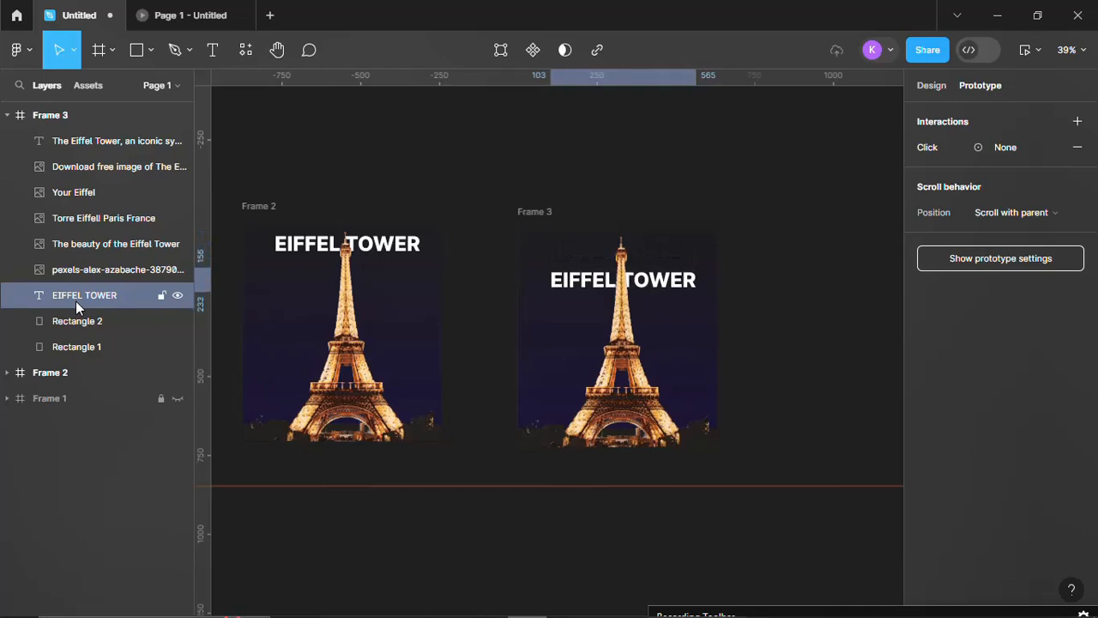
key(Down)
key(Down)
key(Down)
key(Down)
key(Down)
key(Down)
key(Down)
key(Down)
key(Down)
key(Down)
key(Down)
key(Down)
key(Down)
key(Down)
key(Down)
key(Down)
key(Down)
key(Down)
key(Down)
key(Down)
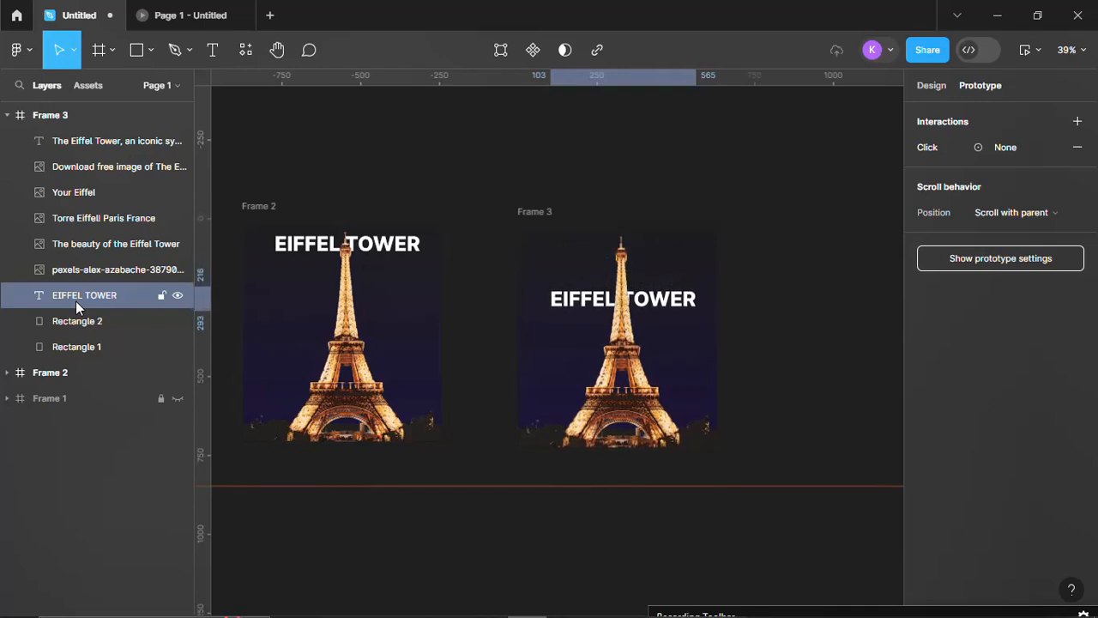
key(Down)
key(Down)
key(Down)
key(Down)
key(Down)
key(Down)
key(Down)
key(Down)
key(Down)
key(Down)
key(Down)
key(Down)
key(Down)
key(Down)
key(Down)
key(Down)
key(Down)
key(Down)
key(Down)
key(Down)
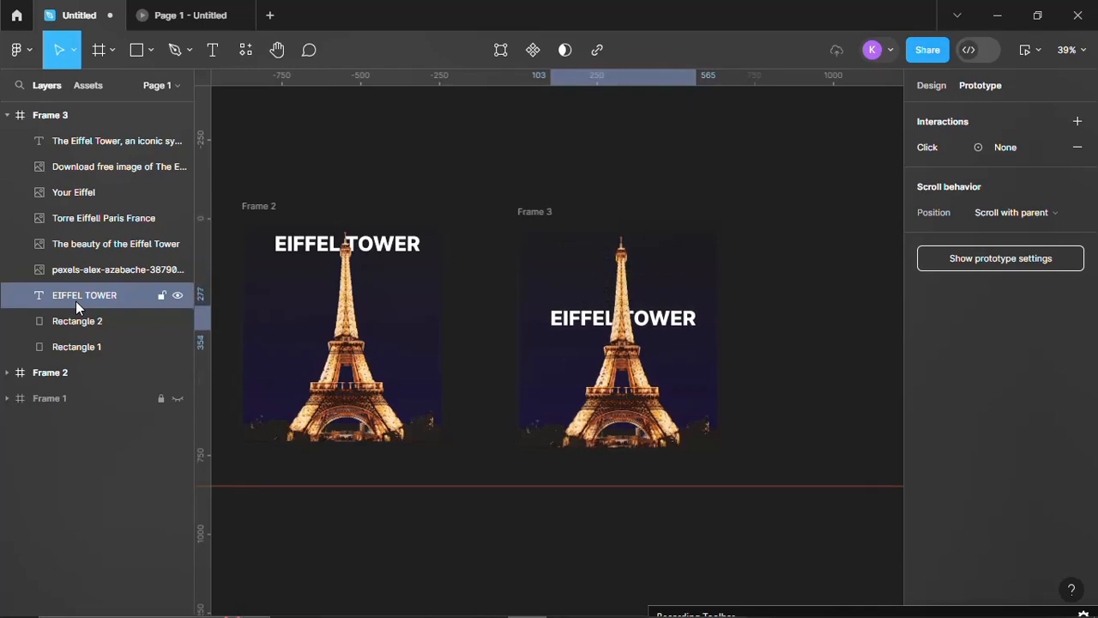
key(Down)
key(Down)
key(Down)
key(Down)
key(Down)
key(Down)
key(Down)
key(Down)
key(Down)
key(Down)
key(Down)
key(Down)
key(Down)
key(Down)
key(Down)
key(Down)
key(Down)
key(Down)
key(Down)
key(Down)
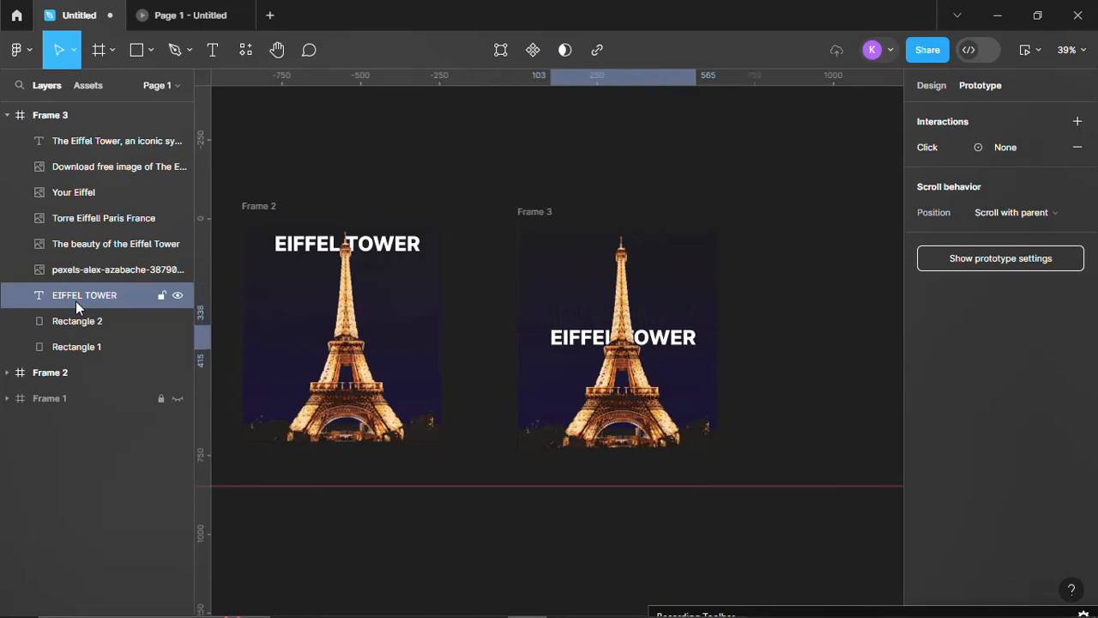
key(Down)
key(Down)
key(Down)
key(Down)
key(Down)
key(Down)
key(Down)
key(Down)
key(Down)
key(Down)
key(Down)
key(Down)
key(Down)
key(Down)
key(Down)
key(Down)
key(Down)
key(Down)
key(Down)
key(Down)
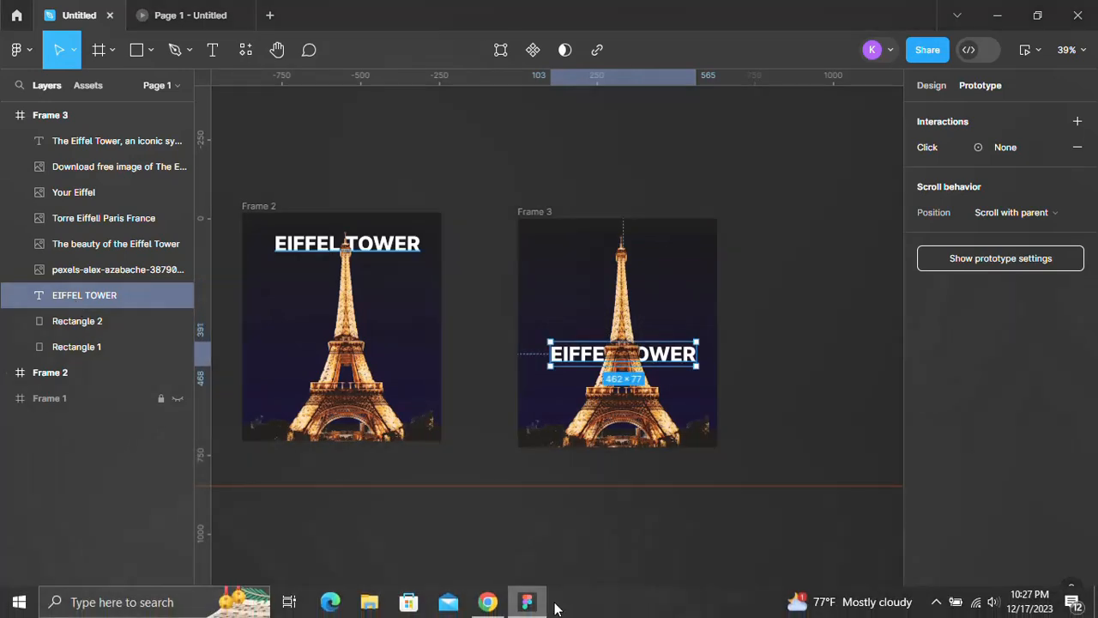
- Select all of Frame 3's layers, from the description text to Rectangle 1, and shift them up about 580 px within the frame
click(528, 604)
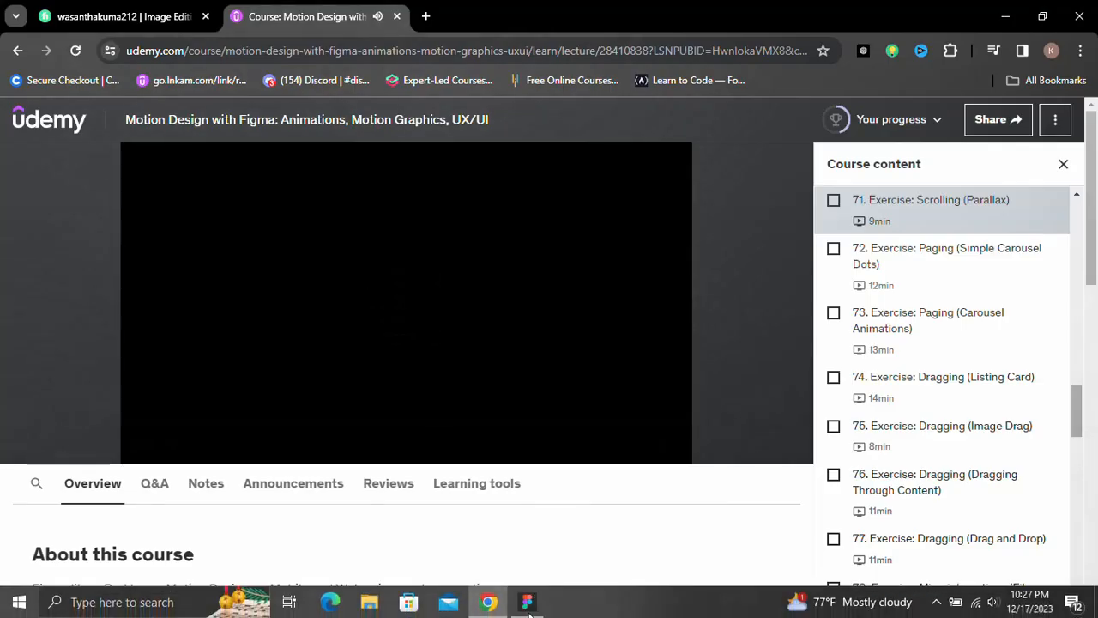
click(528, 603)
click(77, 148)
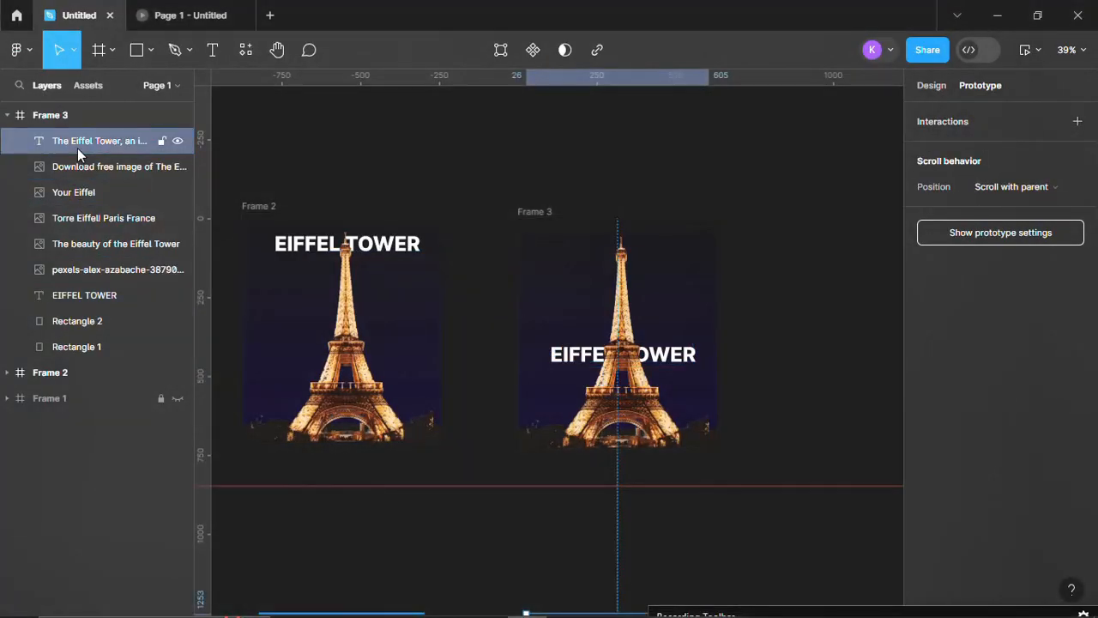
shift+click(80, 350)
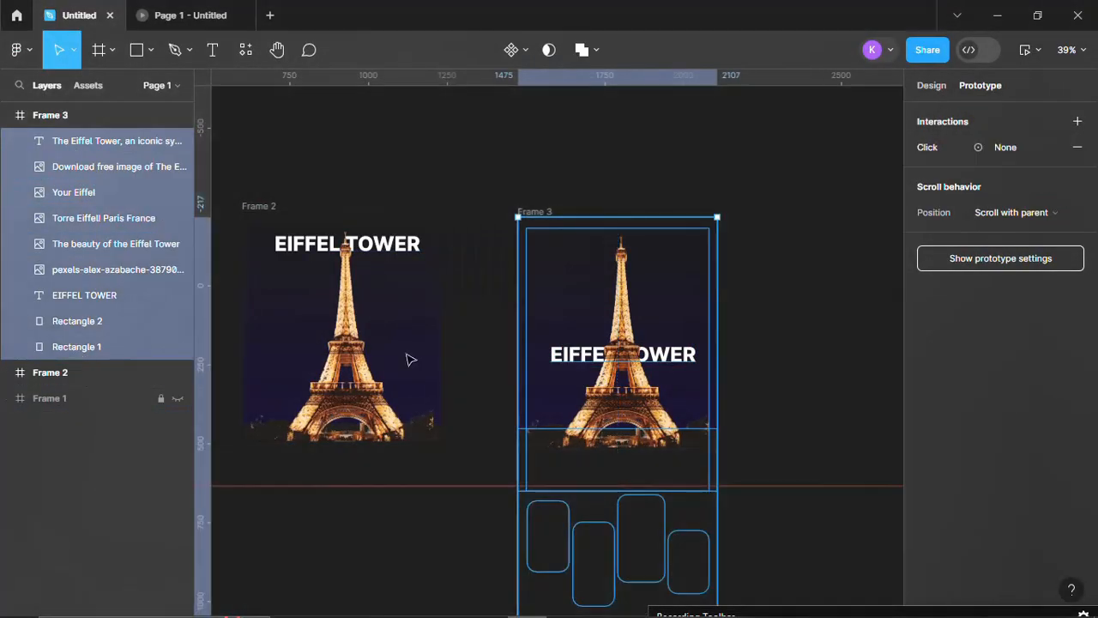
drag(589, 410, 590, 395)
drag(591, 325, 590, 222)
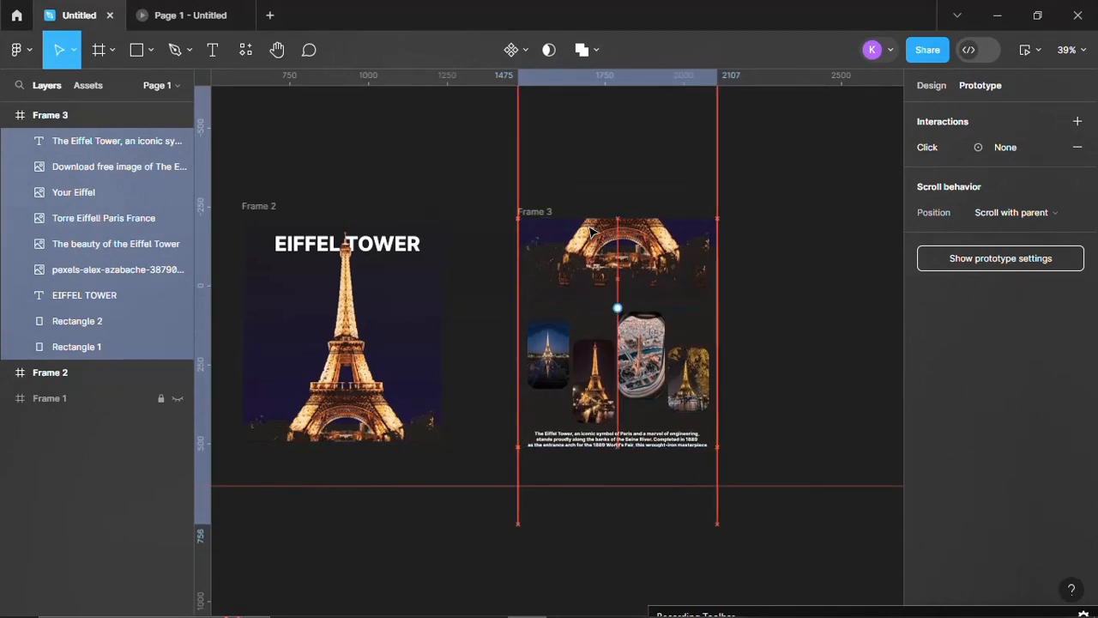
- Shift Frame 3's selected layers up about 146 px more so the whole description text fits inside the frame, and deselect them
key(ctrl+z)
key(ctrl+z)
key(ctrl+z)
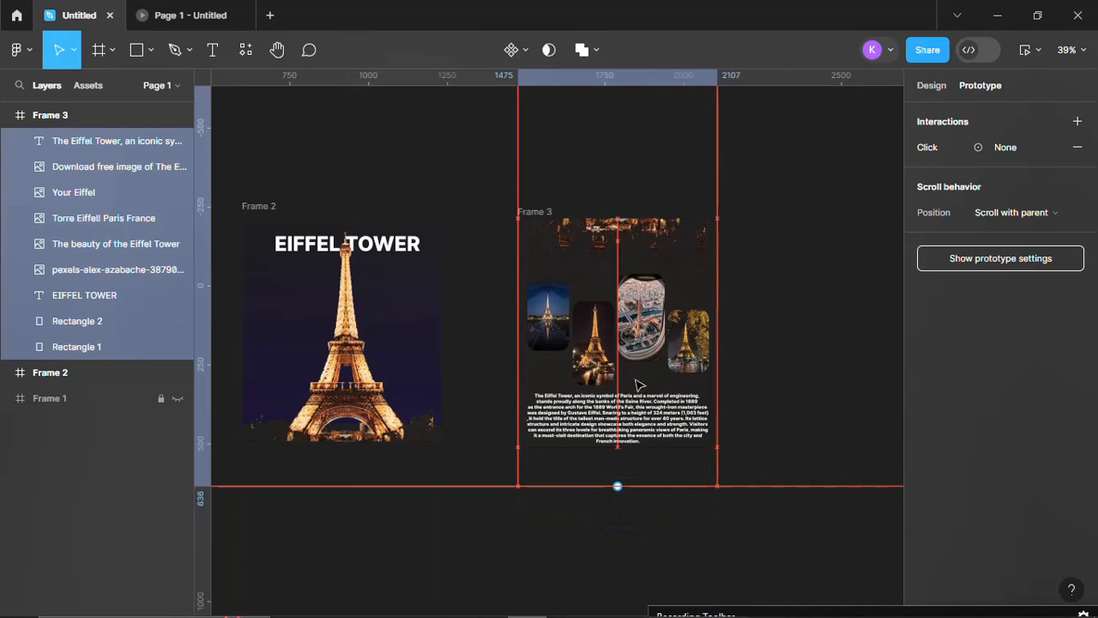
key(ctrl+z)
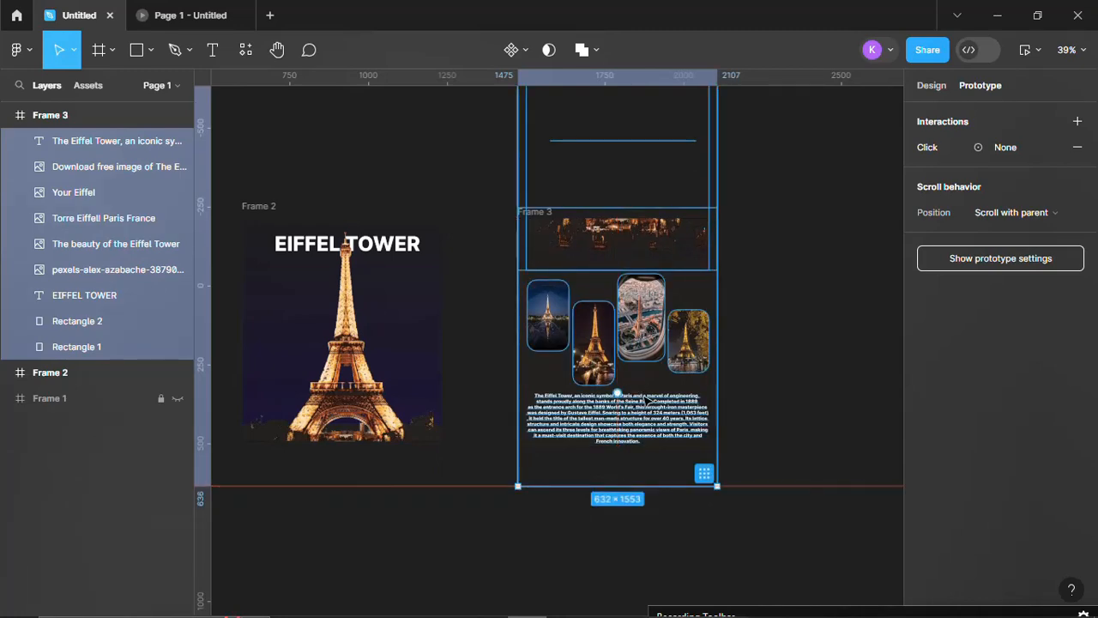
key(ctrl+z)
key(ctrl+z)
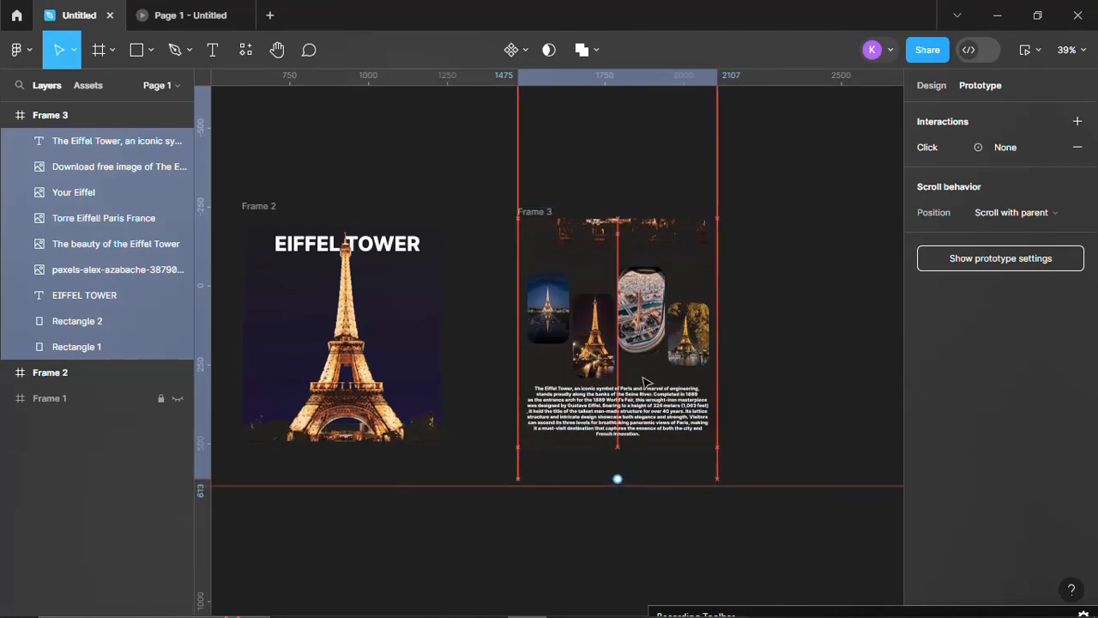
key(ctrl+z)
key(ctrl+shift+z)
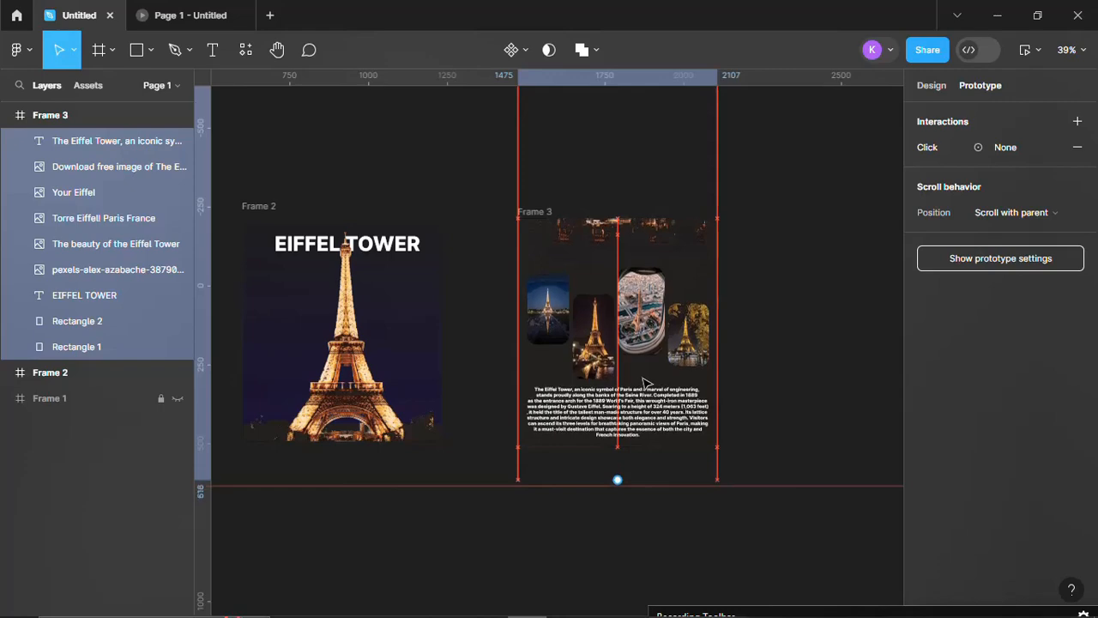
key(ctrl+z)
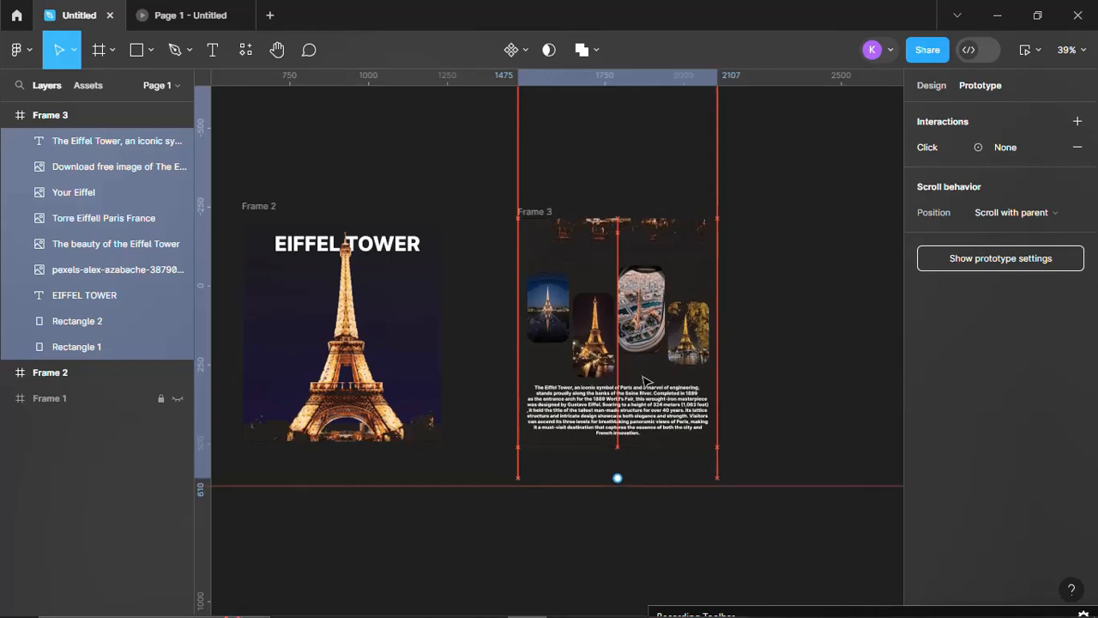
click(830, 311)
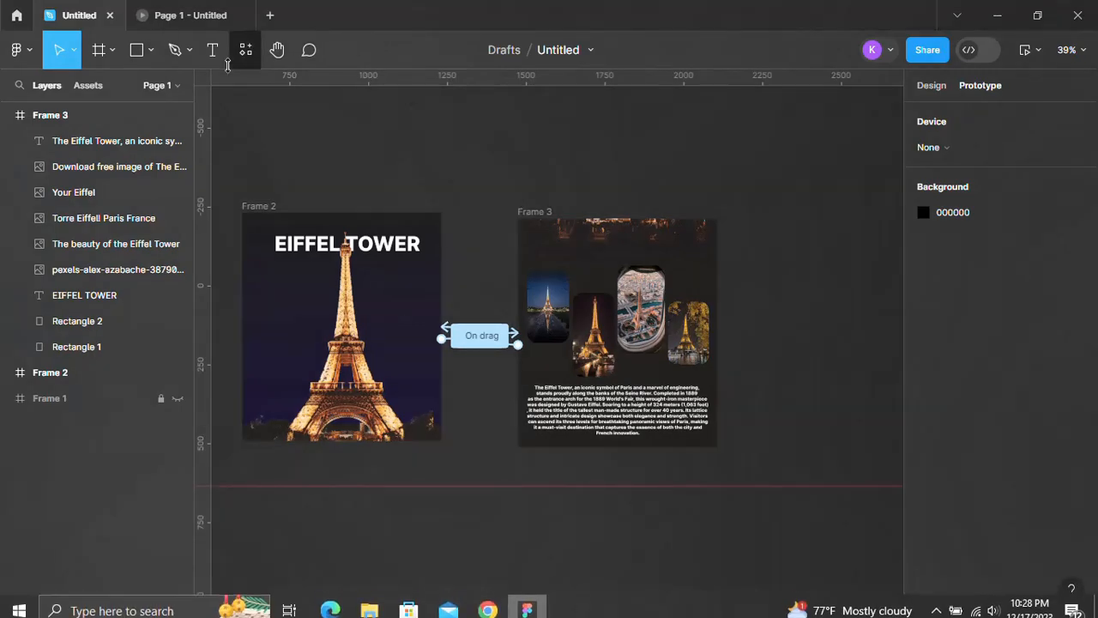
- Test the drag transitions in the preview, going repeatedly between the tower view and the photos with the description text
click(180, 15)
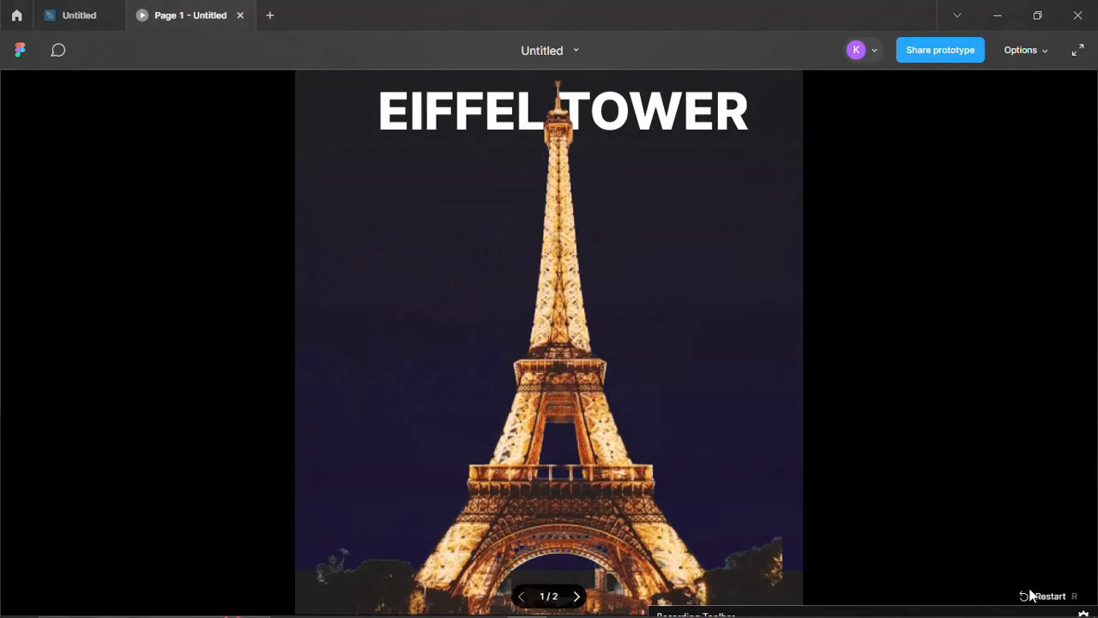
scroll(609, 446, down, 3)
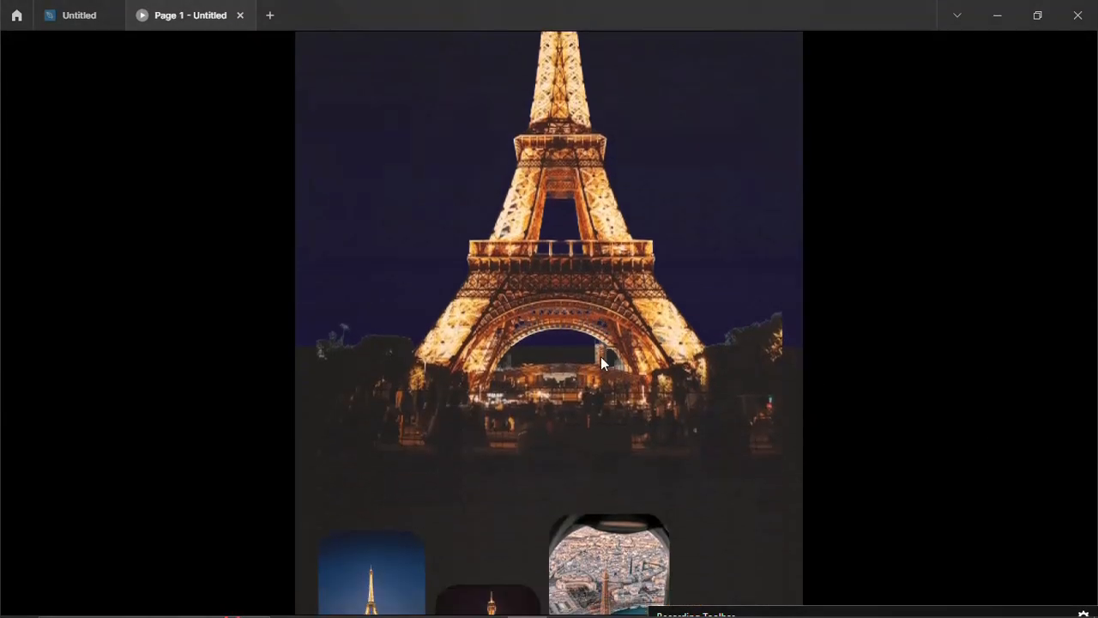
scroll(600, 356, down, 4)
scroll(525, 321, up, 3)
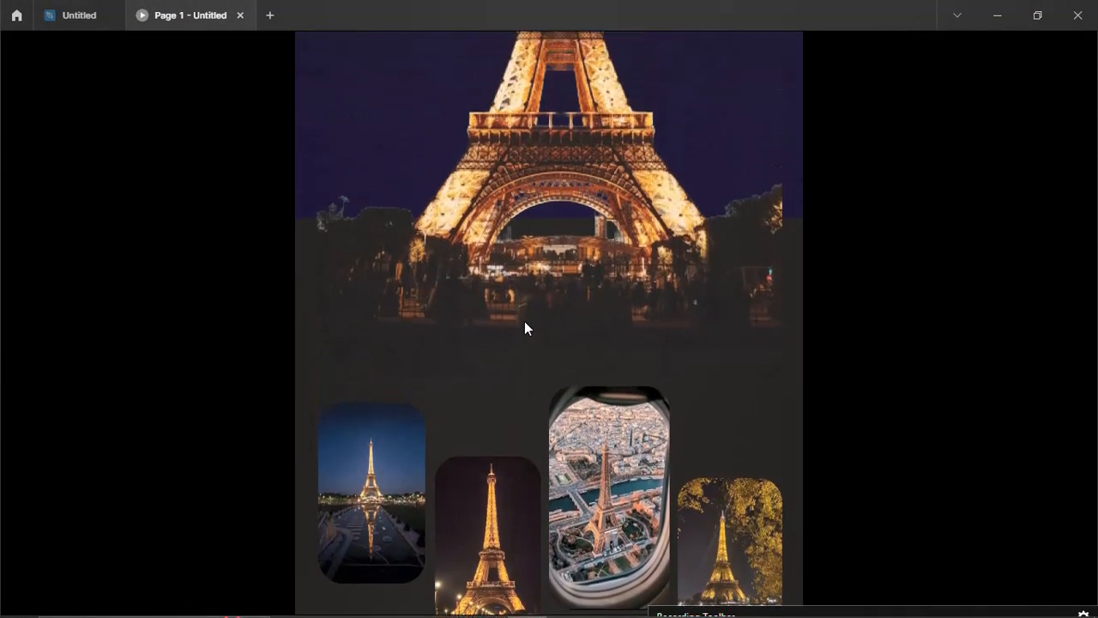
scroll(524, 329, up, 5)
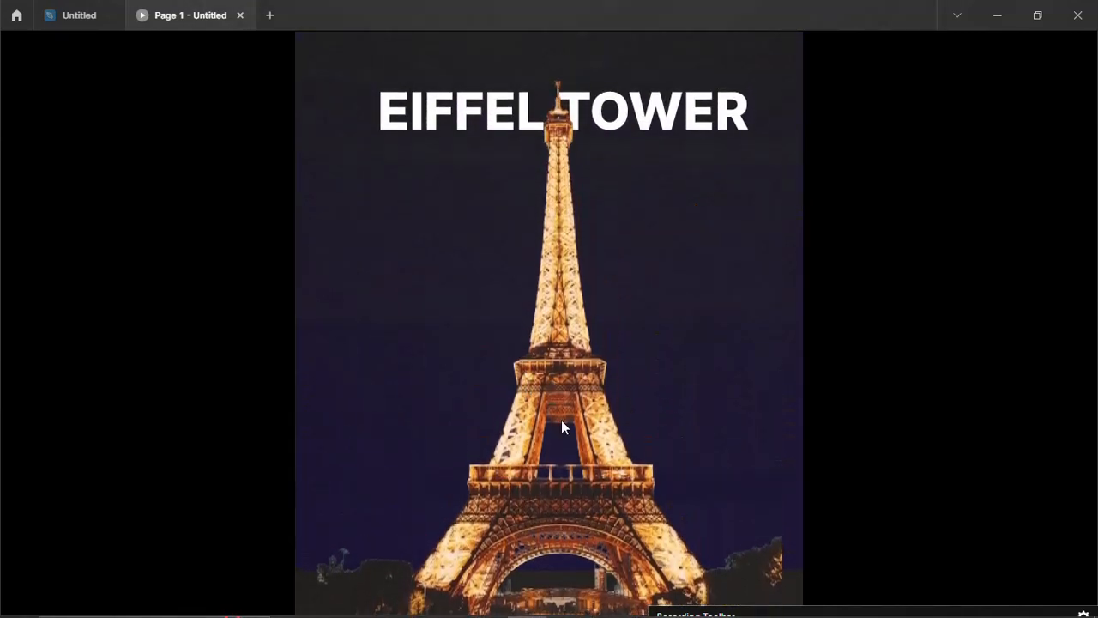
scroll(562, 426, down, 7)
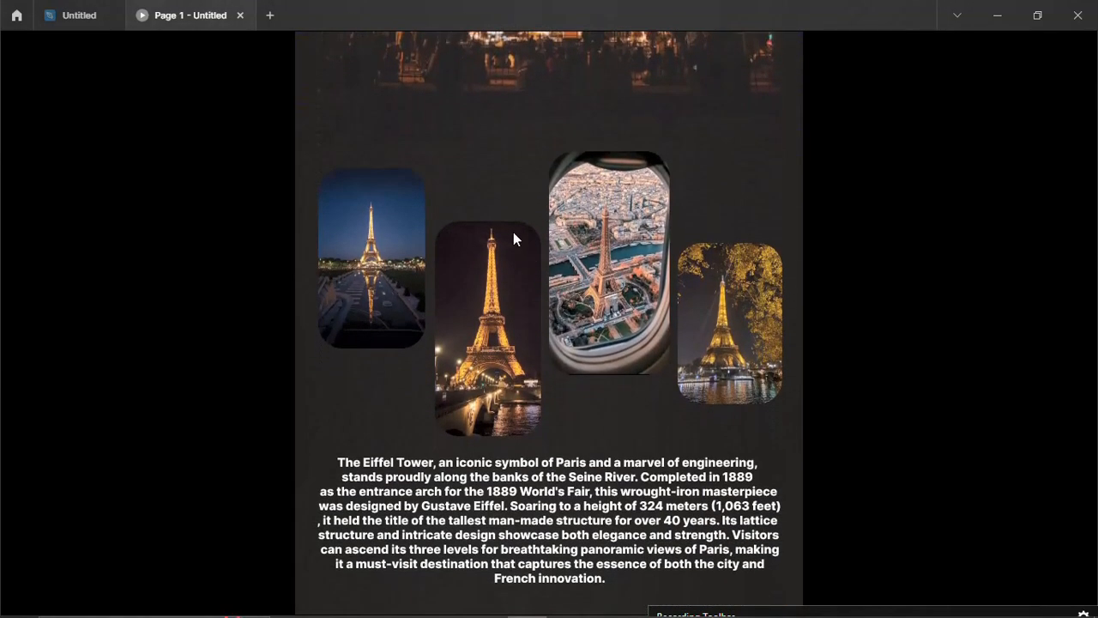
scroll(518, 454, up, 7)
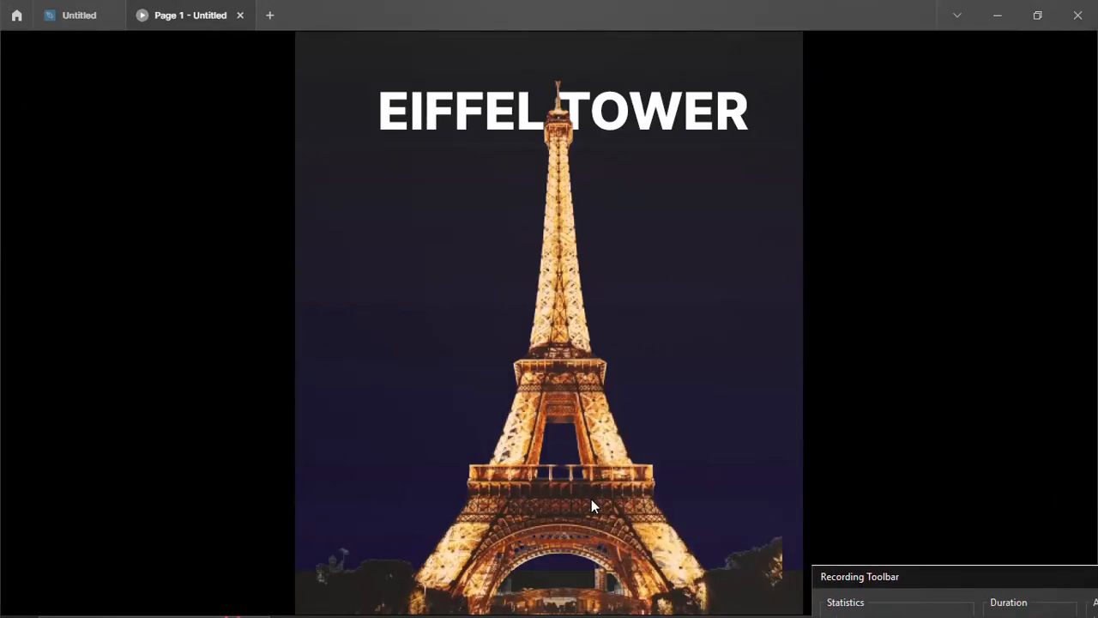
scroll(591, 275, down, 8)
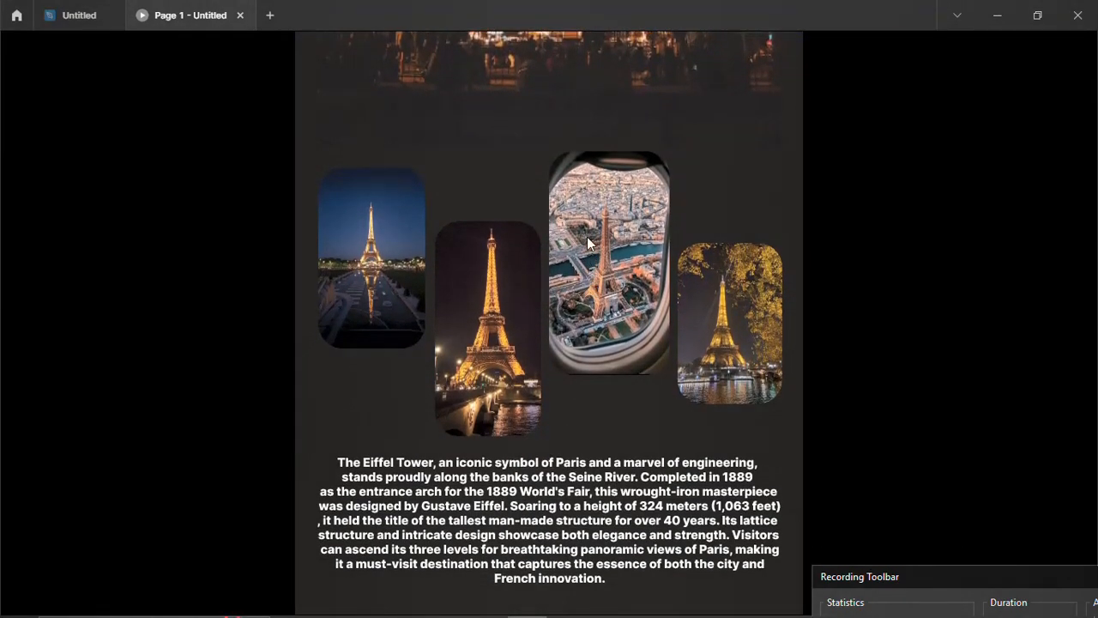
scroll(588, 244, up, 8)
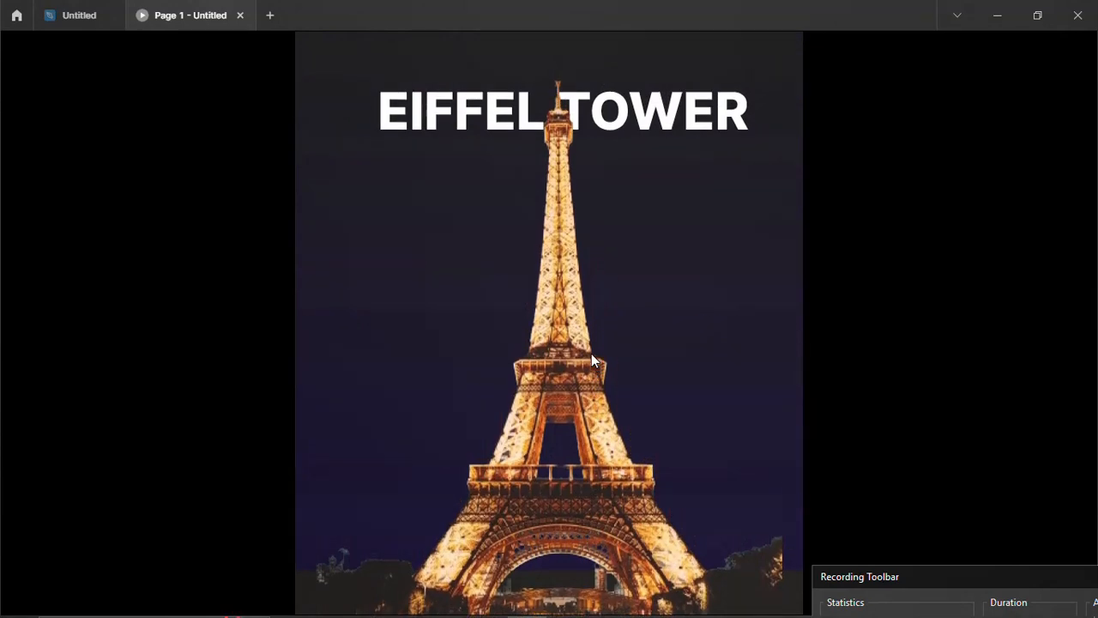